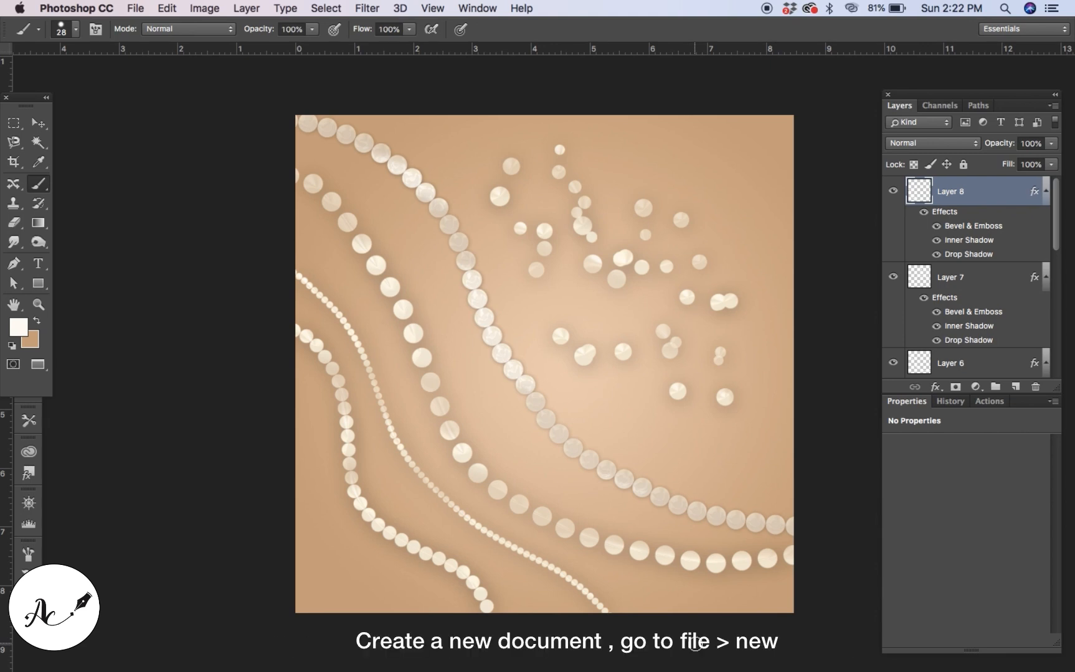
Create a new 1000 × 1000 pixel document at 72 pixels/inch resolution.
left_click(136, 8)
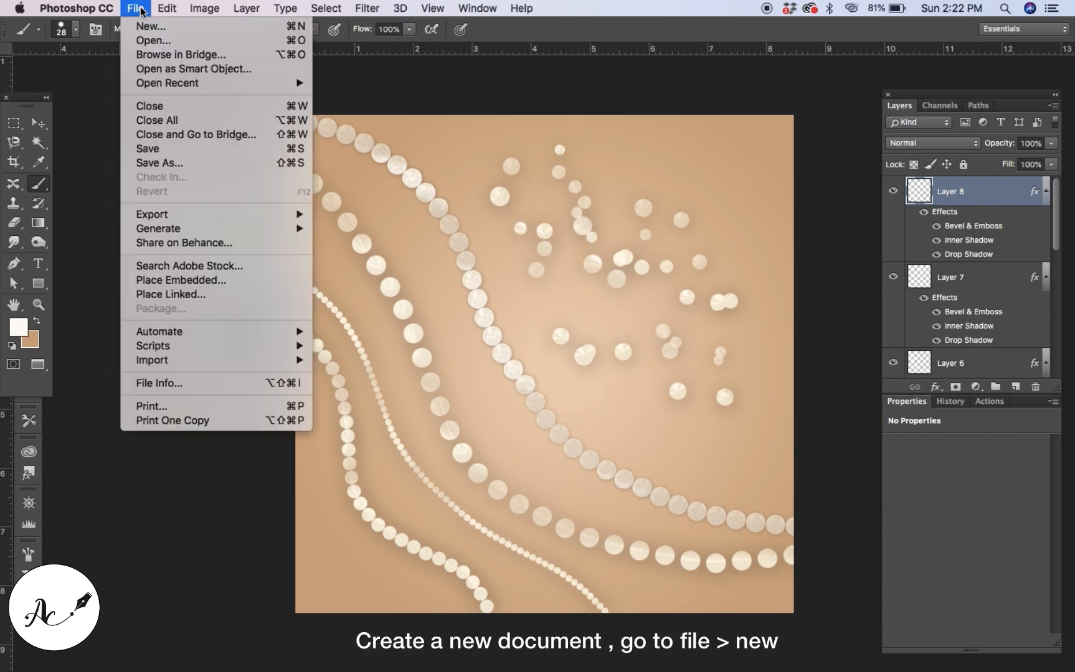
left_click(150, 26)
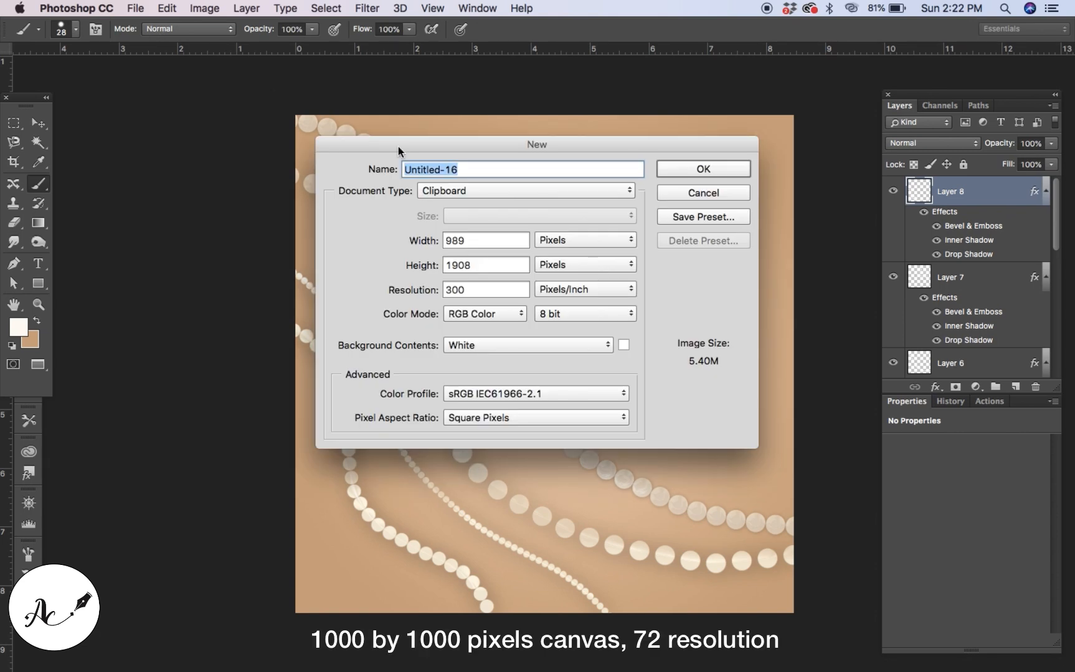
double_click(490, 241)
key("BackSpace")
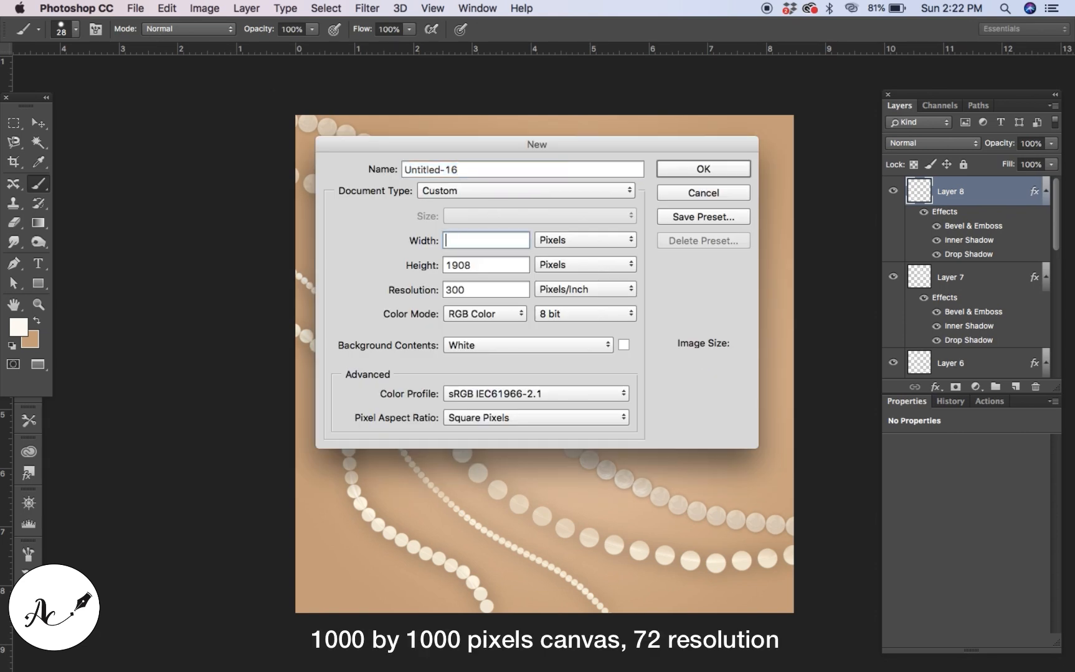
type("1000")
double_click(488, 262)
key("BackSpace")
type("1000")
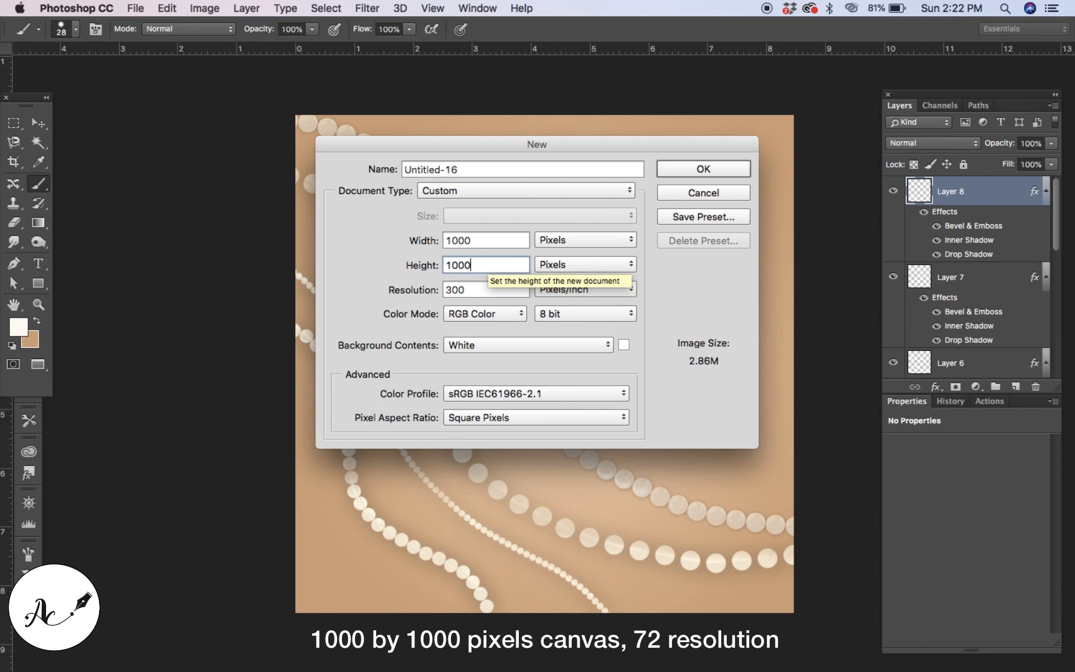
double_click(485, 288)
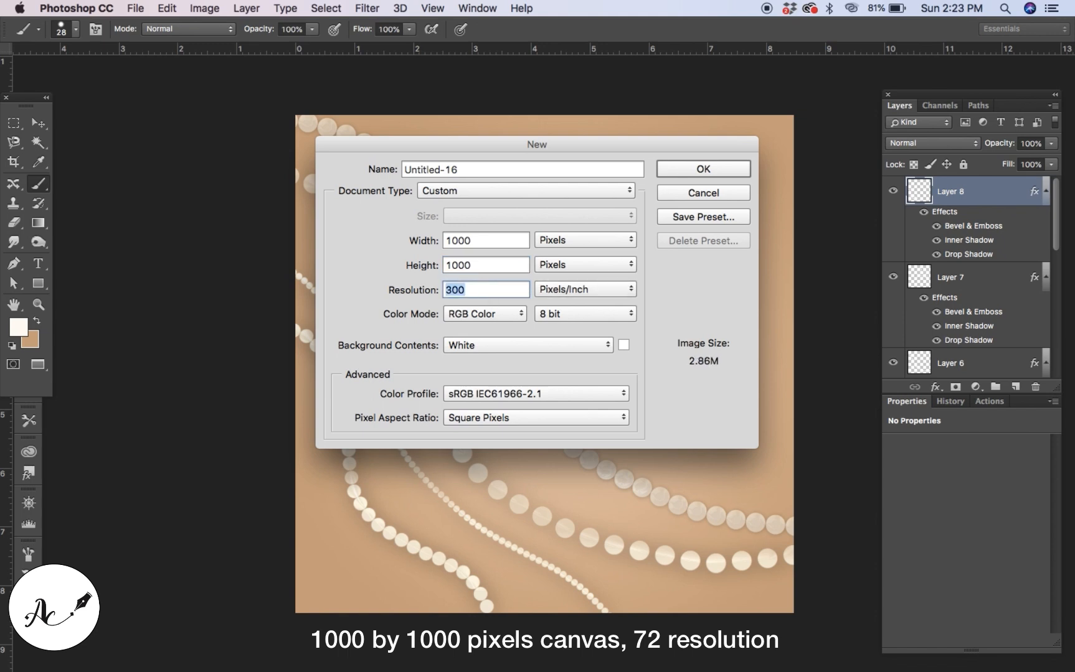
key("BackSpace")
type("72")
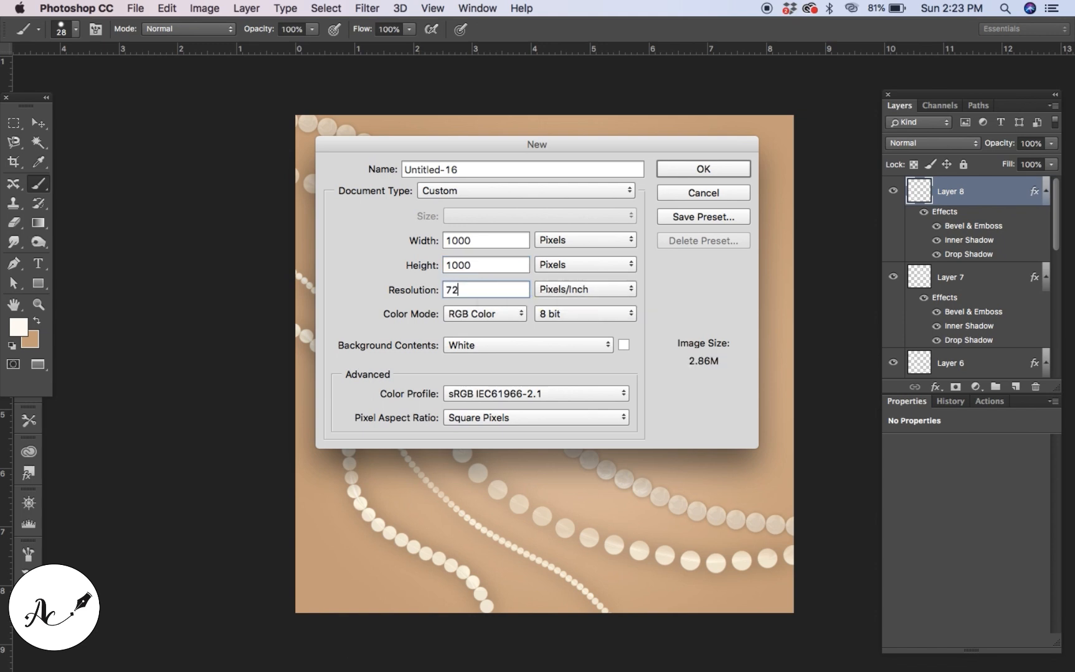
left_click(686, 169)
left_click(38, 123)
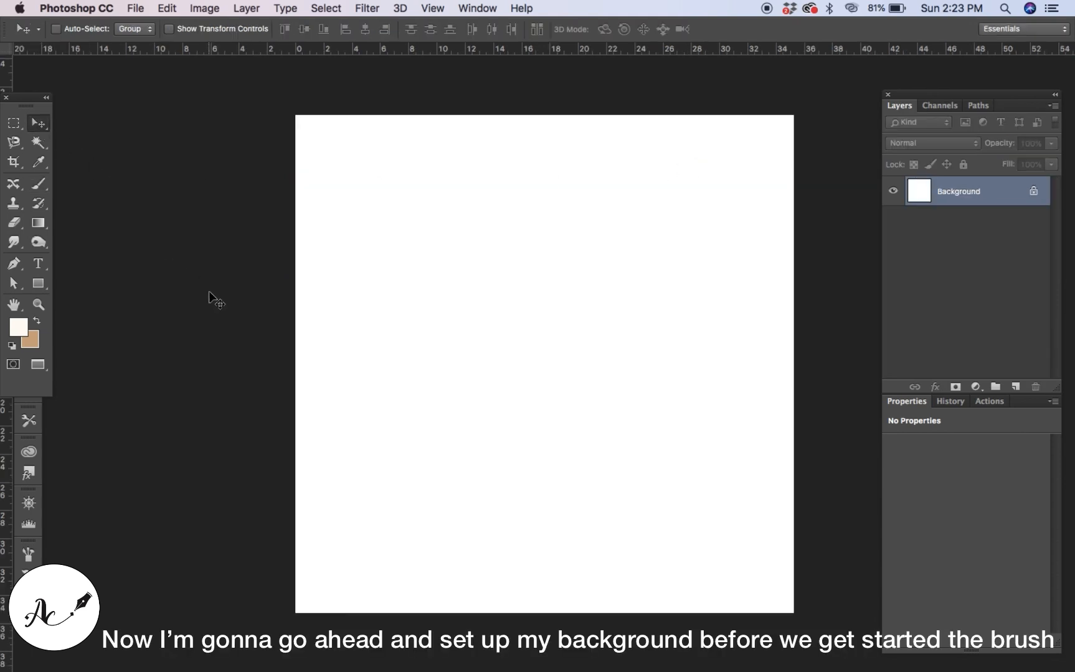
Set the foreground colour to f0d3b7.
left_click(24, 323)
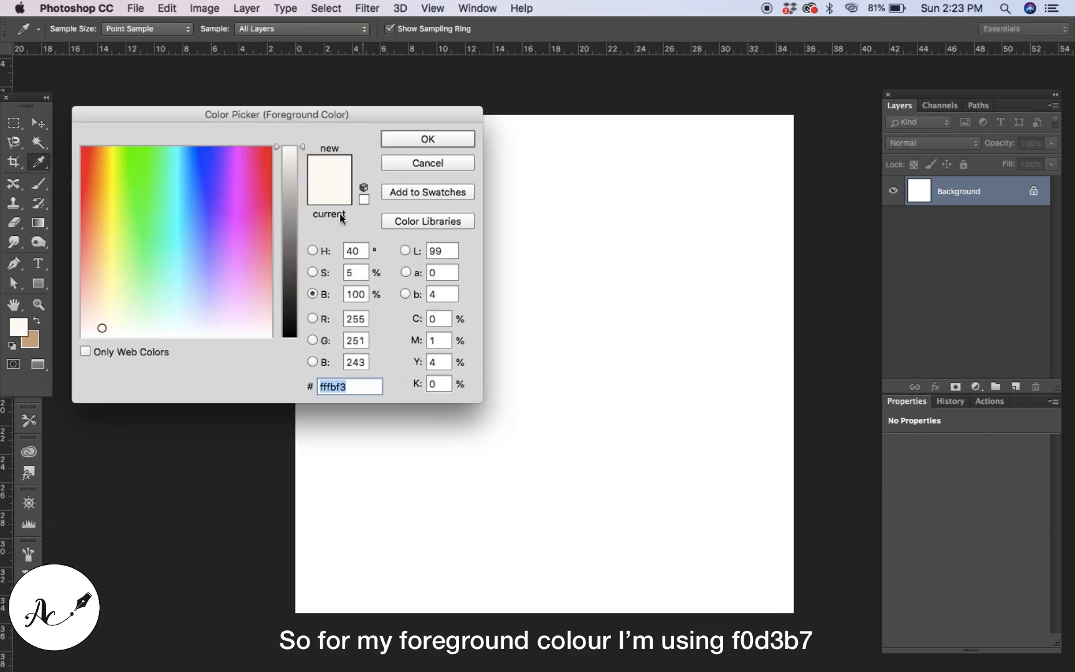
key("BackSpace")
type("f")
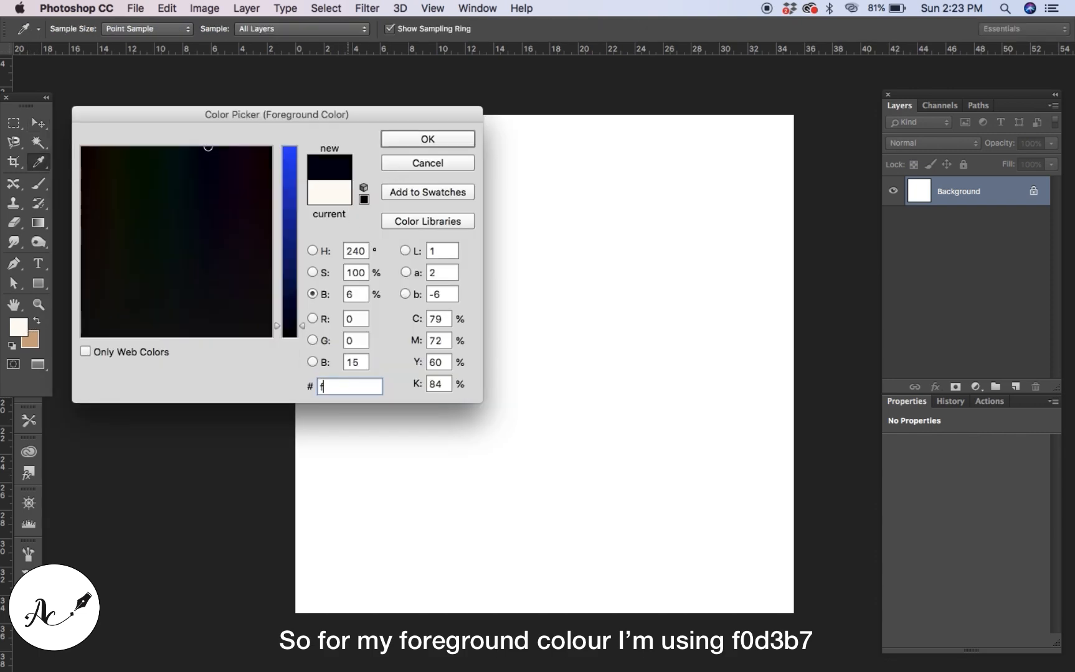
type("0d3")
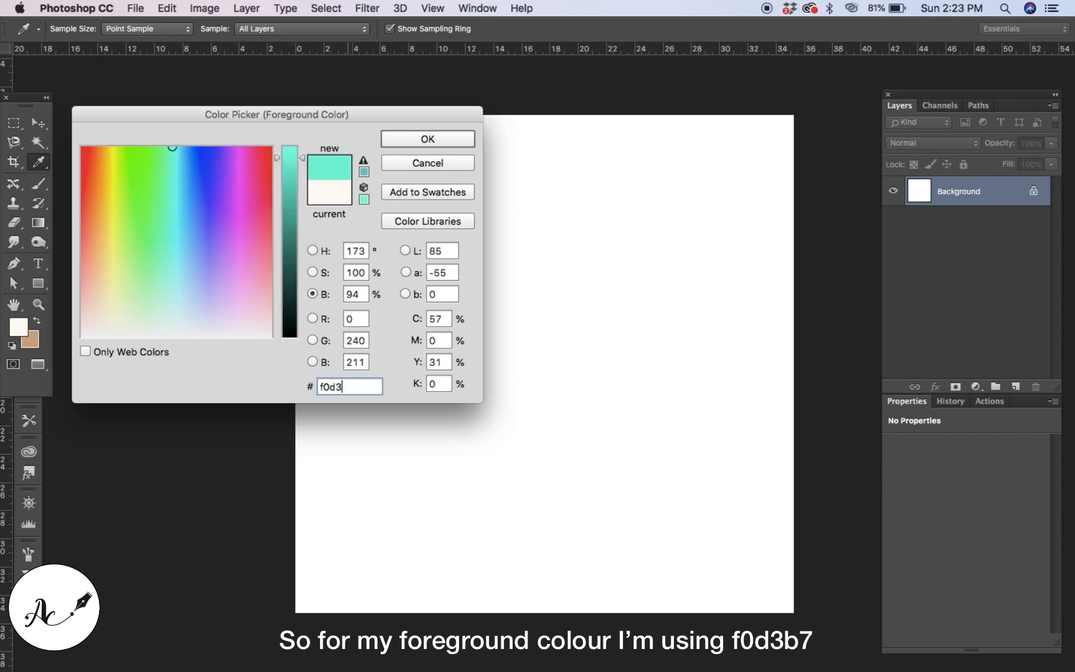
type("b7")
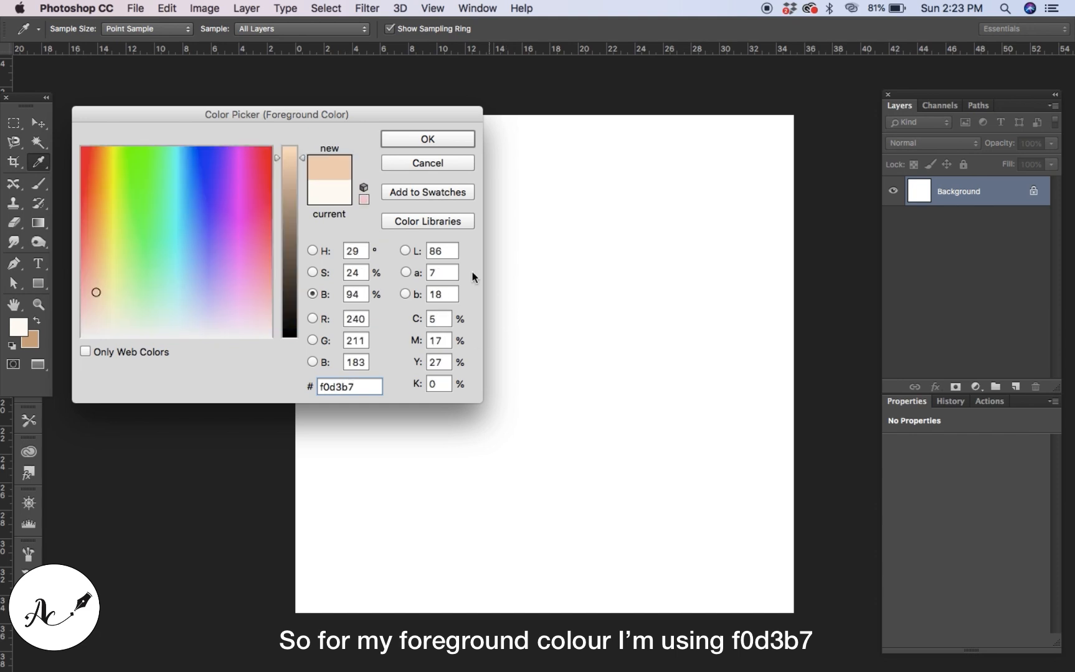
left_click(432, 141)
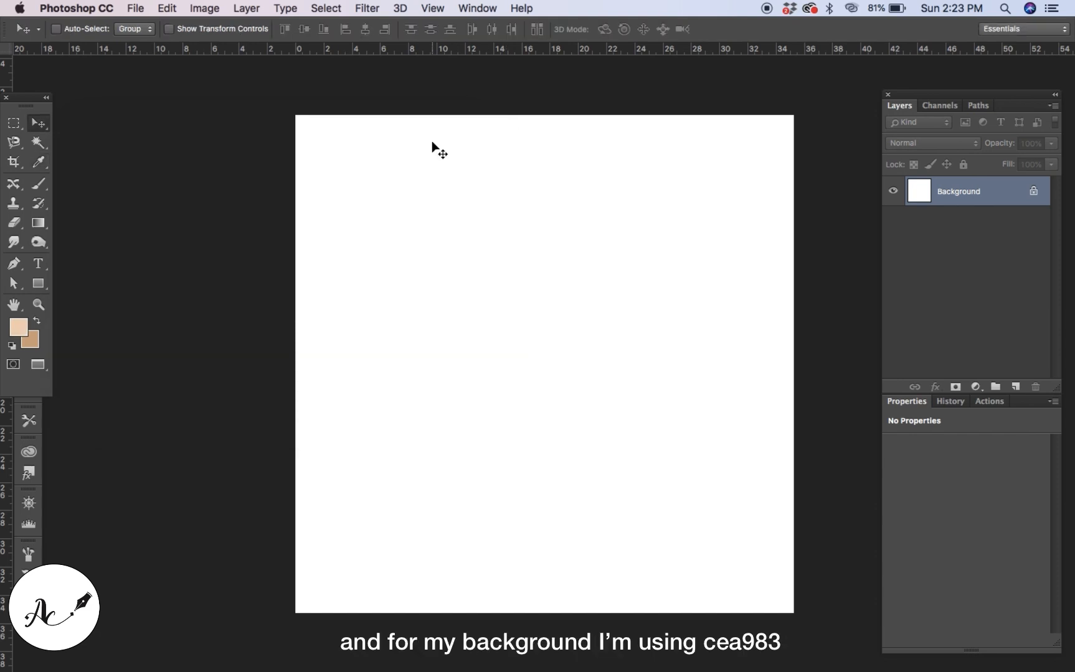
Set the background colour to cea983.
left_click(33, 336)
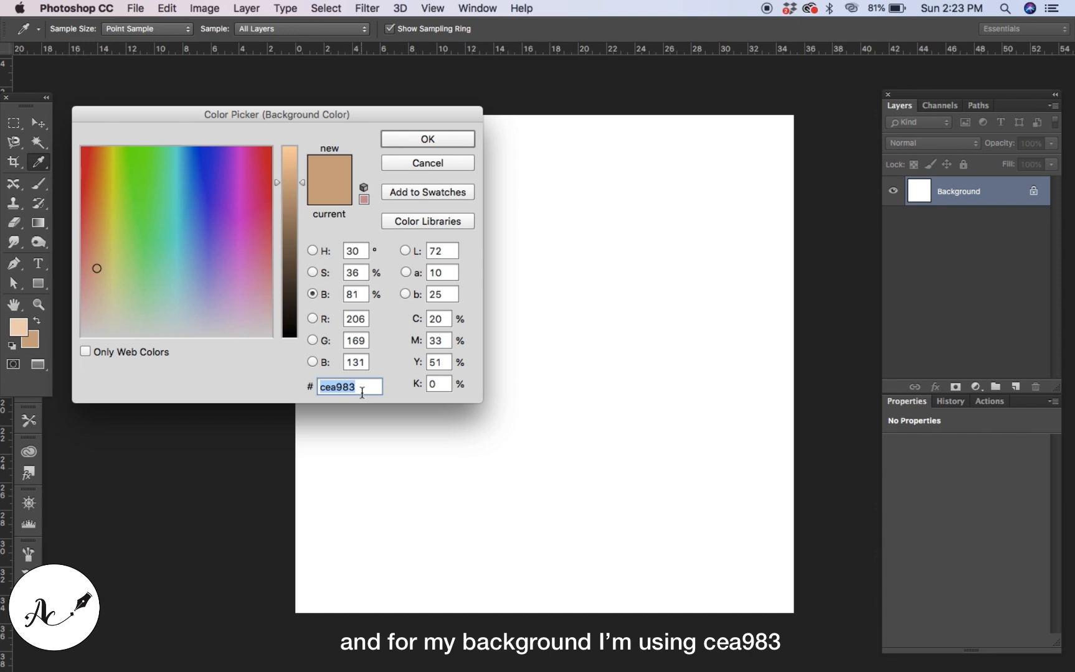
left_click(361, 391)
left_click_drag(361, 390, 315, 391)
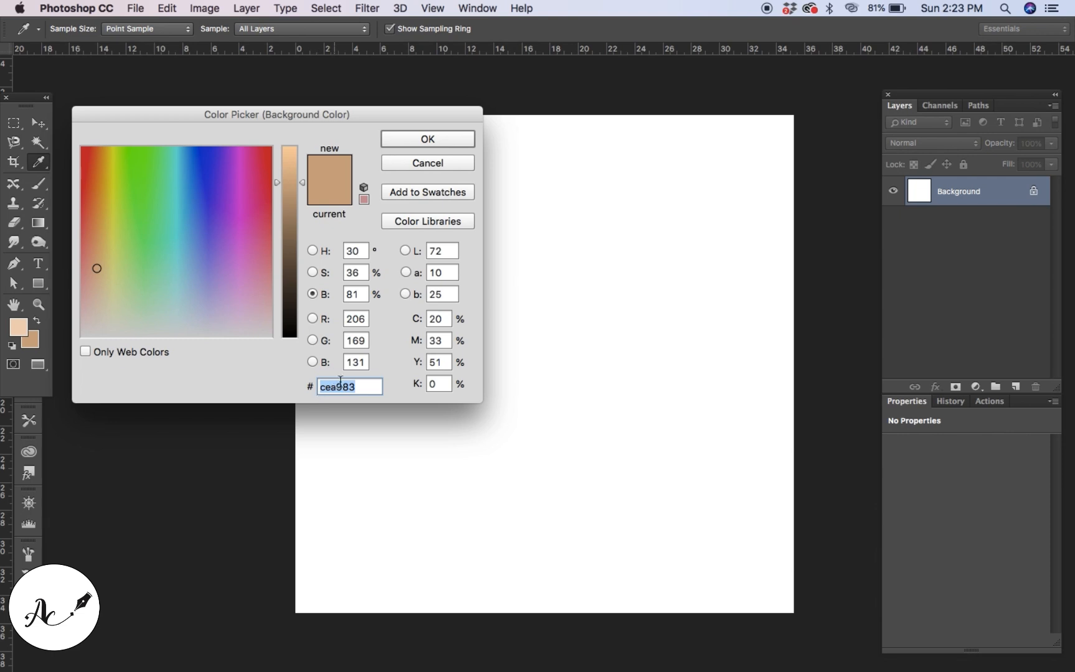
left_click(429, 140)
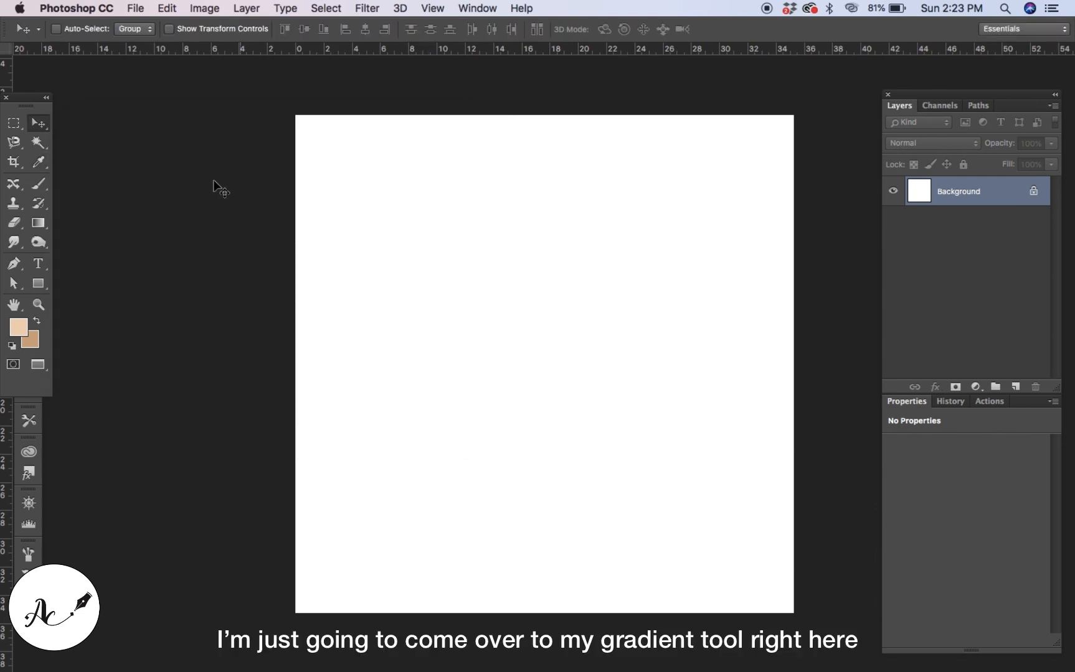
Fill the canvas with a radial foreground-to-background gradient dragged from the centre out to the upper-right corner.
left_click(38, 224)
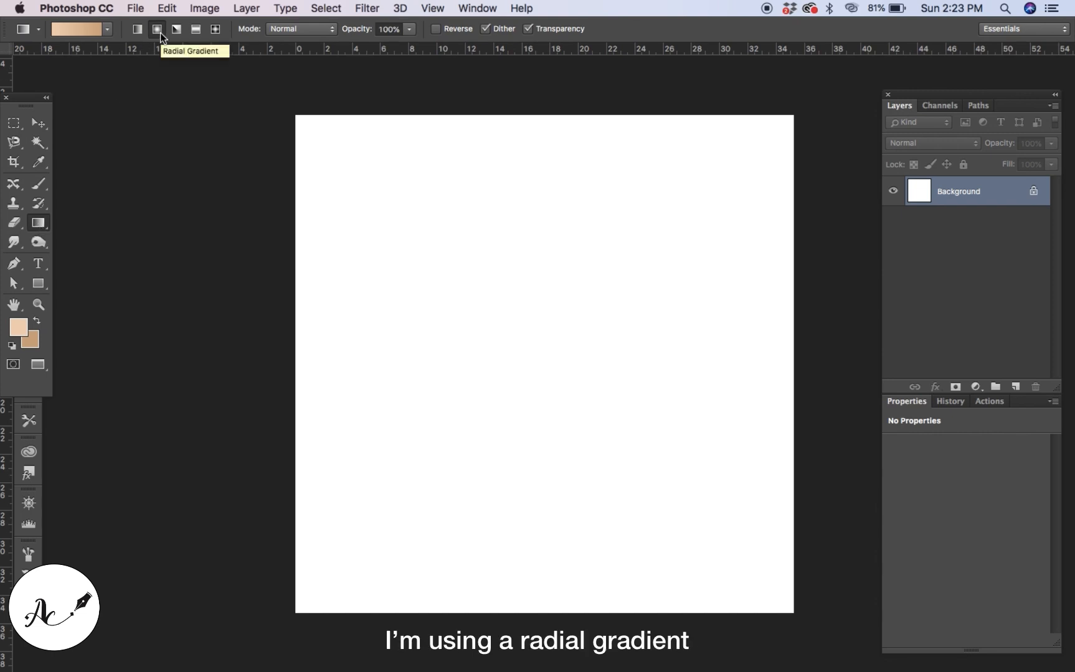
left_click(106, 28)
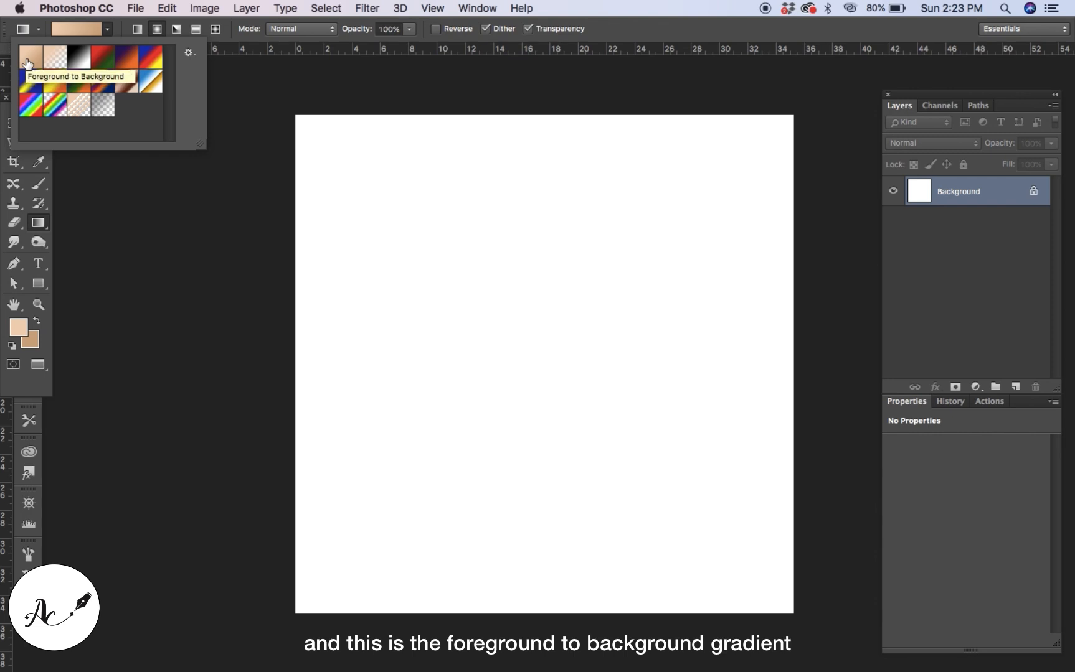
left_click(554, 345)
left_click_drag(554, 345, 789, 119)
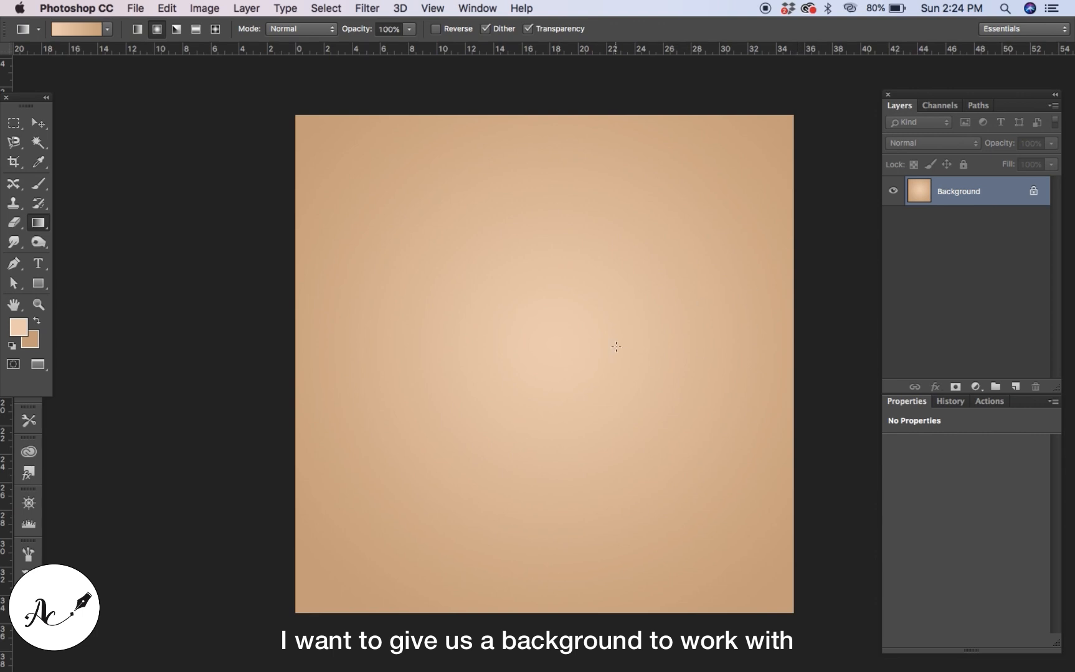
Select the Brush tool and pick the Hard Round brush preset from the Brush Presets panel.
left_click(34, 193)
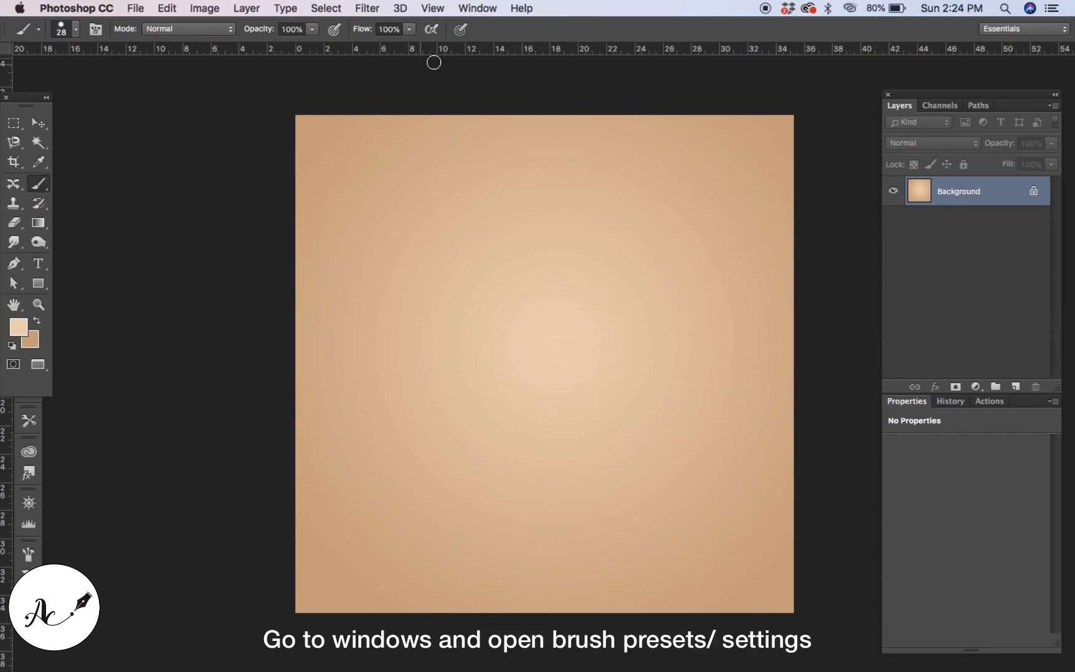
left_click(462, 10)
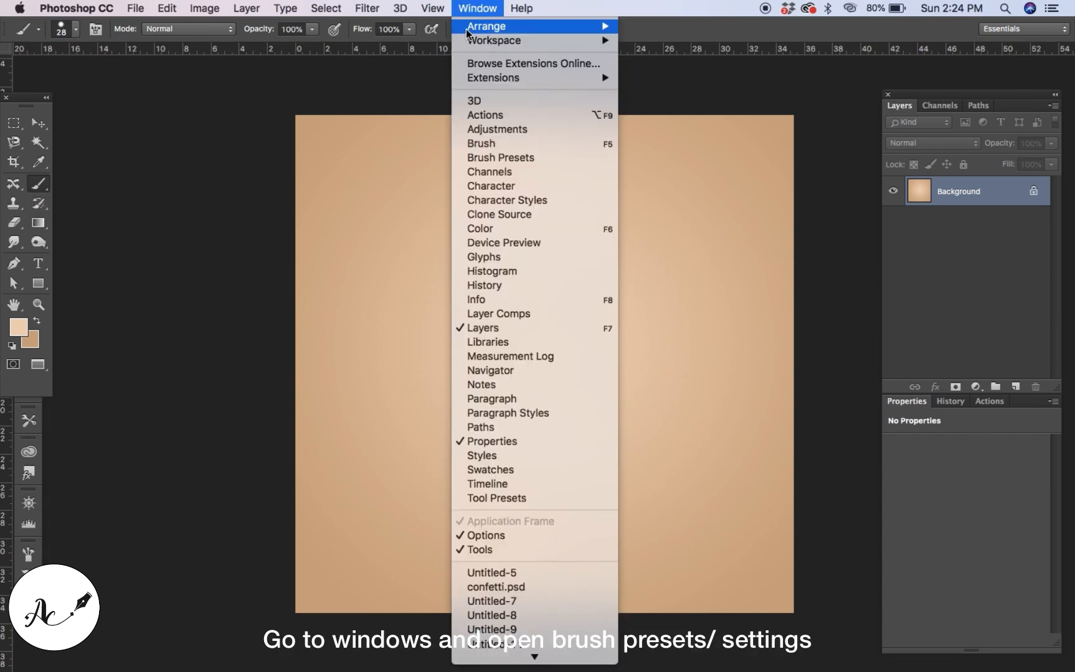
left_click(484, 158)
left_click(111, 365)
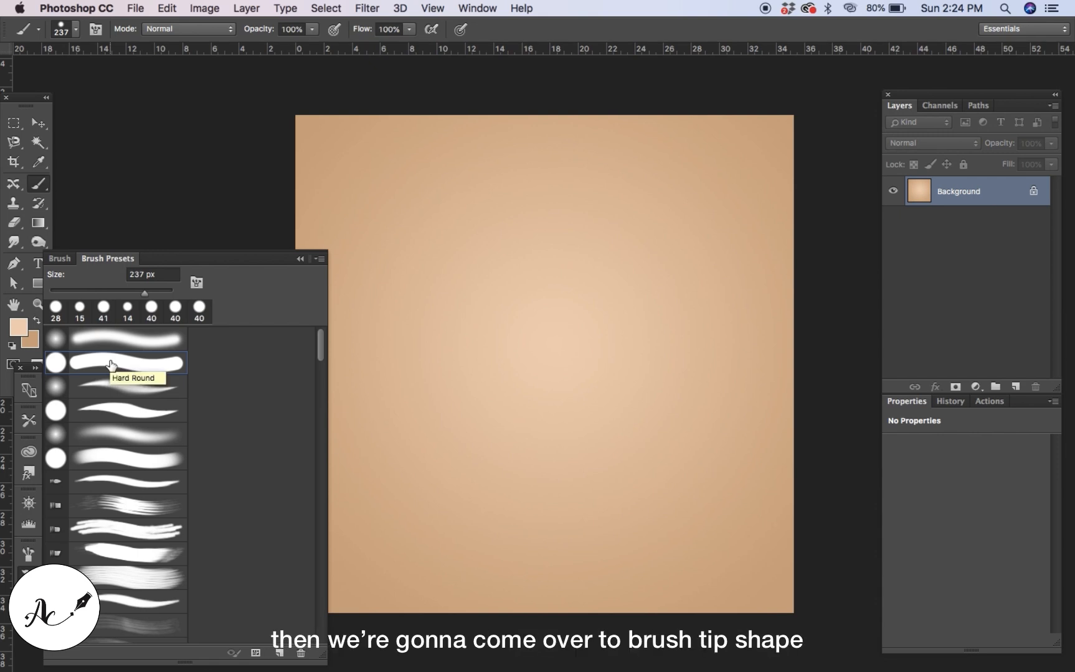
In the Brush Tip Shape settings, set the brush size to 40 px and the spacing to 130%.
left_click(60, 259)
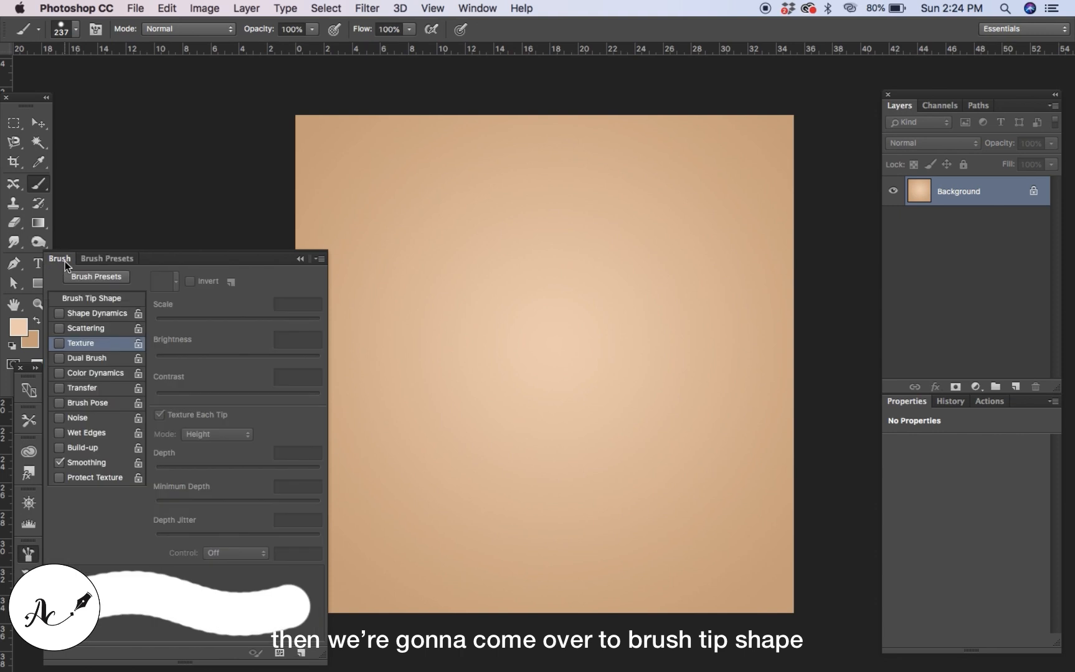
left_click(92, 299)
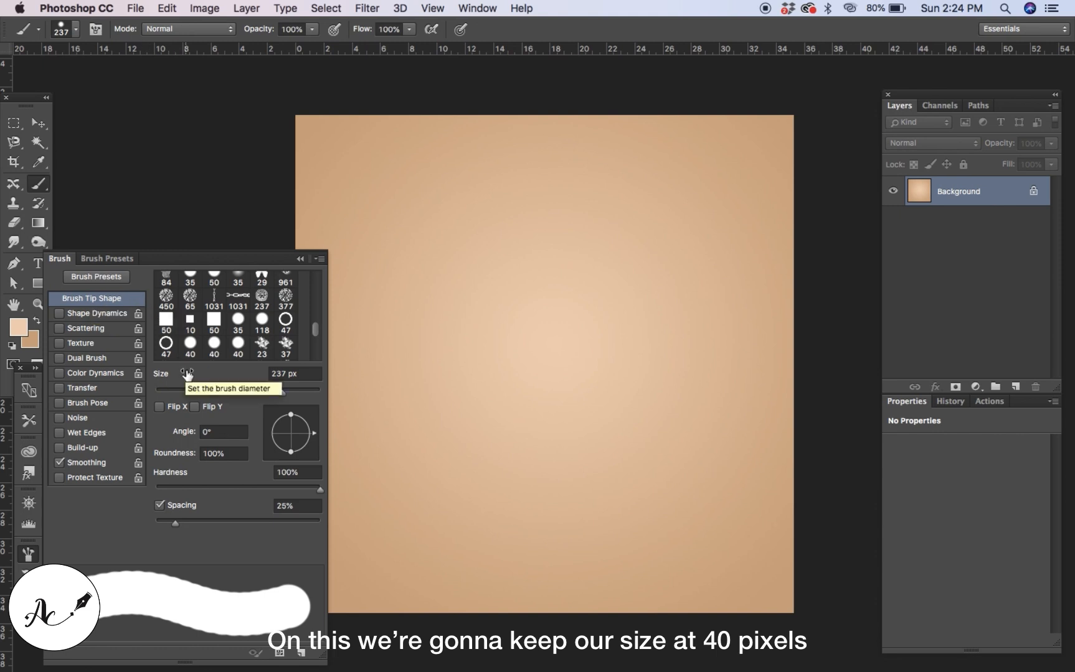
left_click(304, 373)
key("BackSpace")
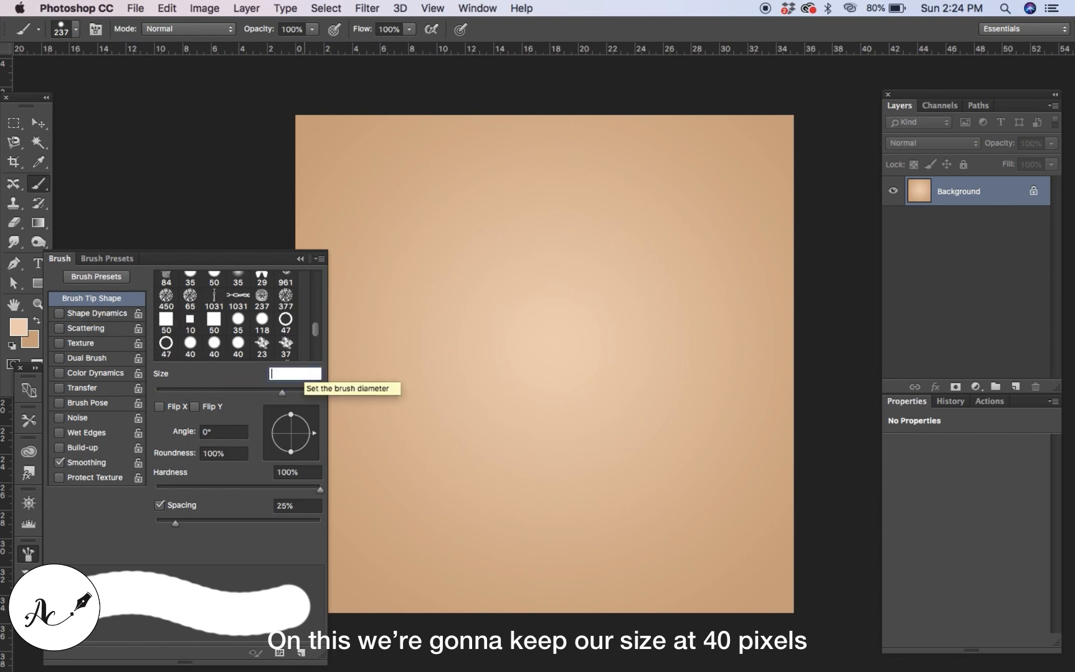
type("40")
key("Return")
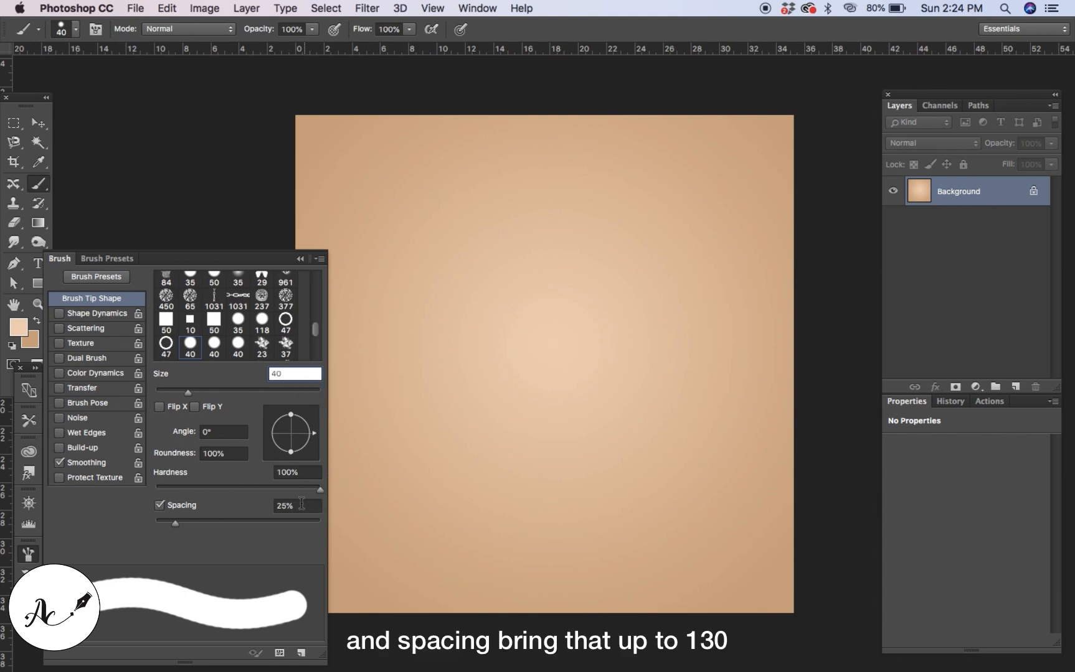
left_click(301, 504)
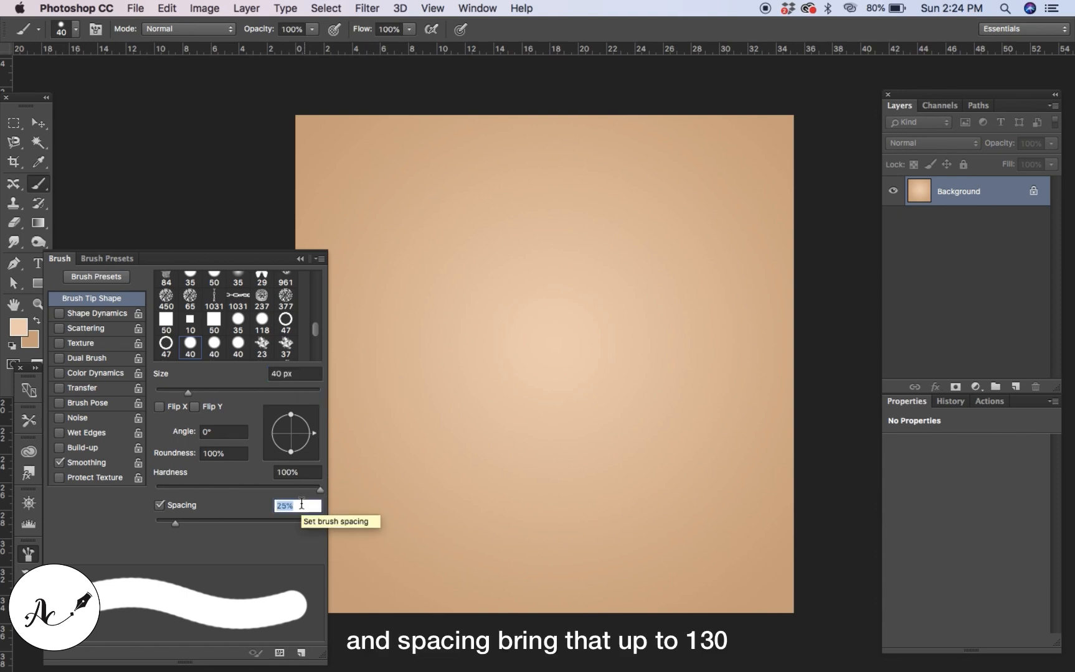
type("130")
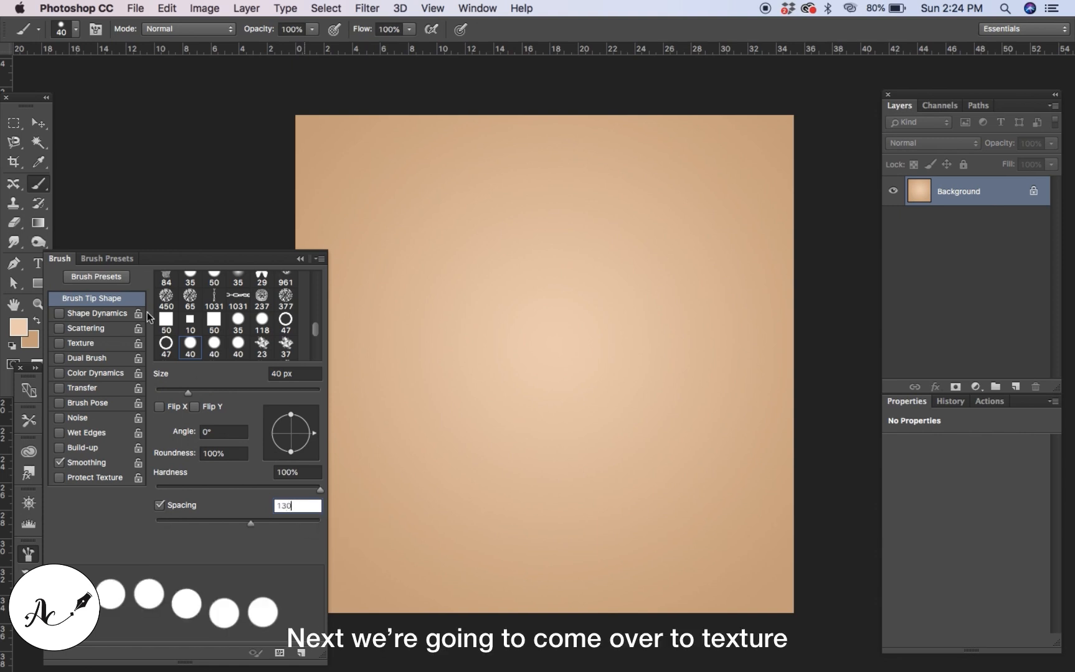
Enable the Texture option for the brush and choose the zebra pattern as its texture.
left_click(92, 339)
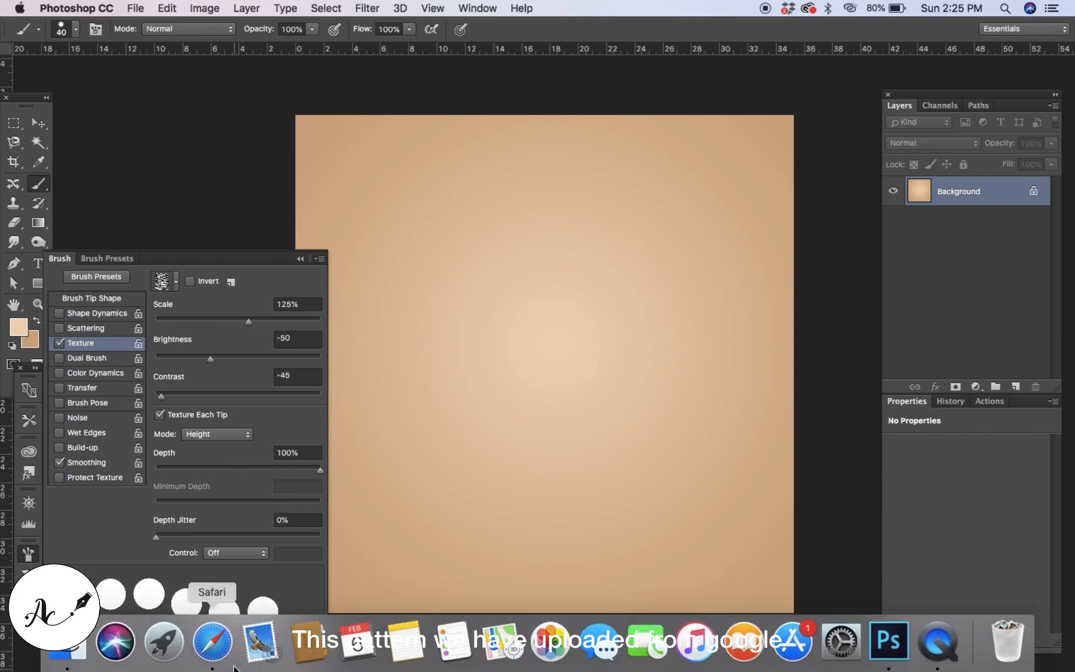
left_click(218, 648)
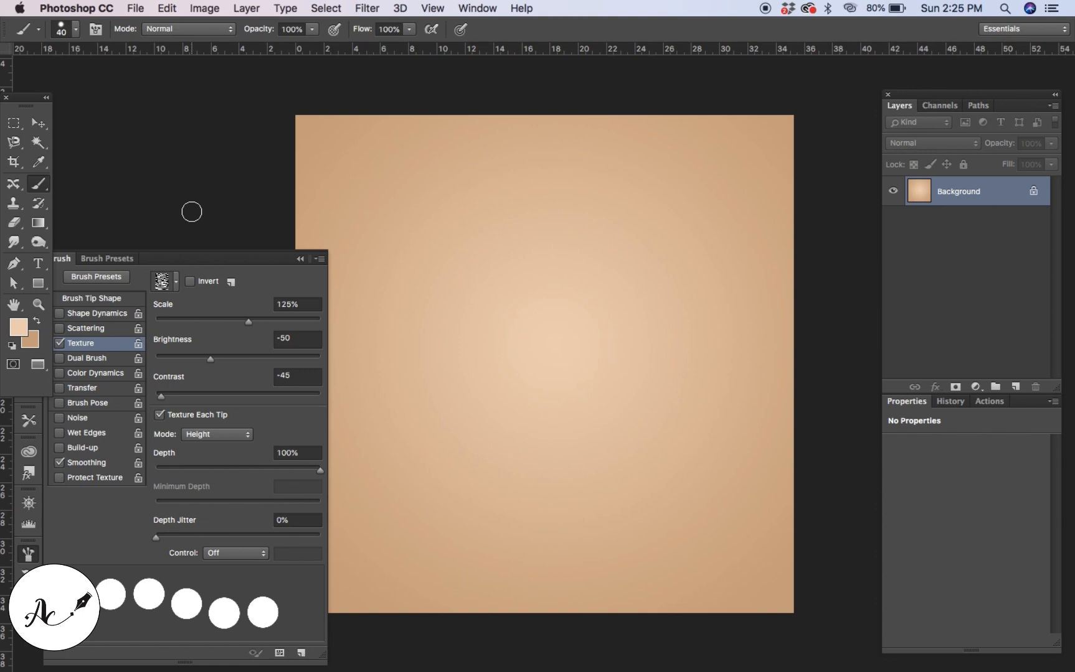
left_click(176, 282)
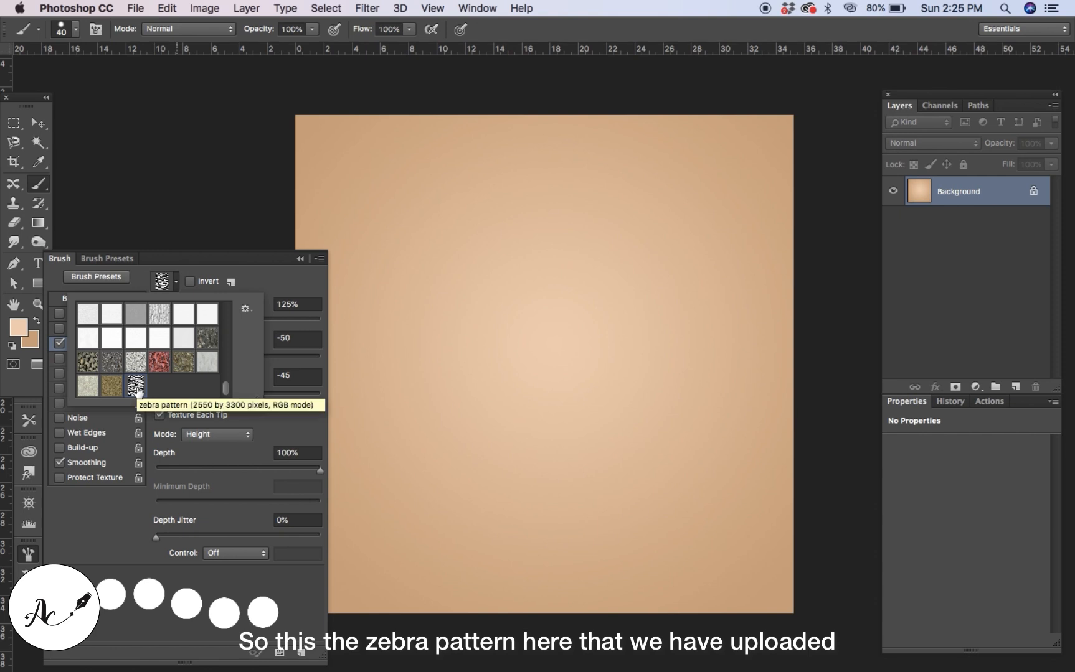
left_click(258, 282)
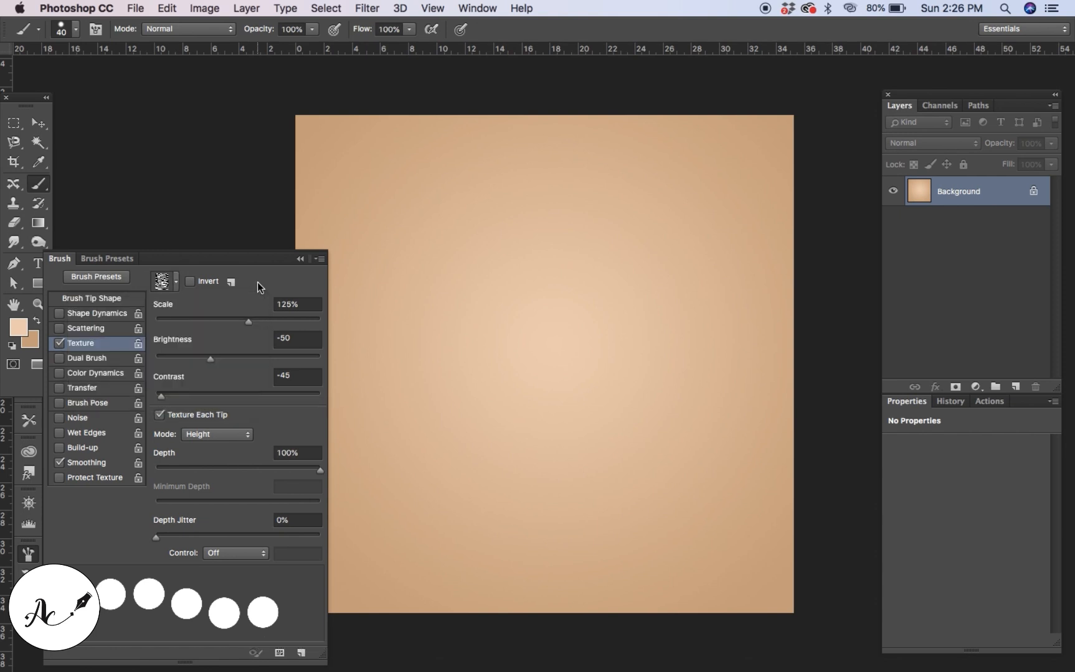
Set the brush texture's mode to Subtract and its depth to 60%.
left_click(302, 303)
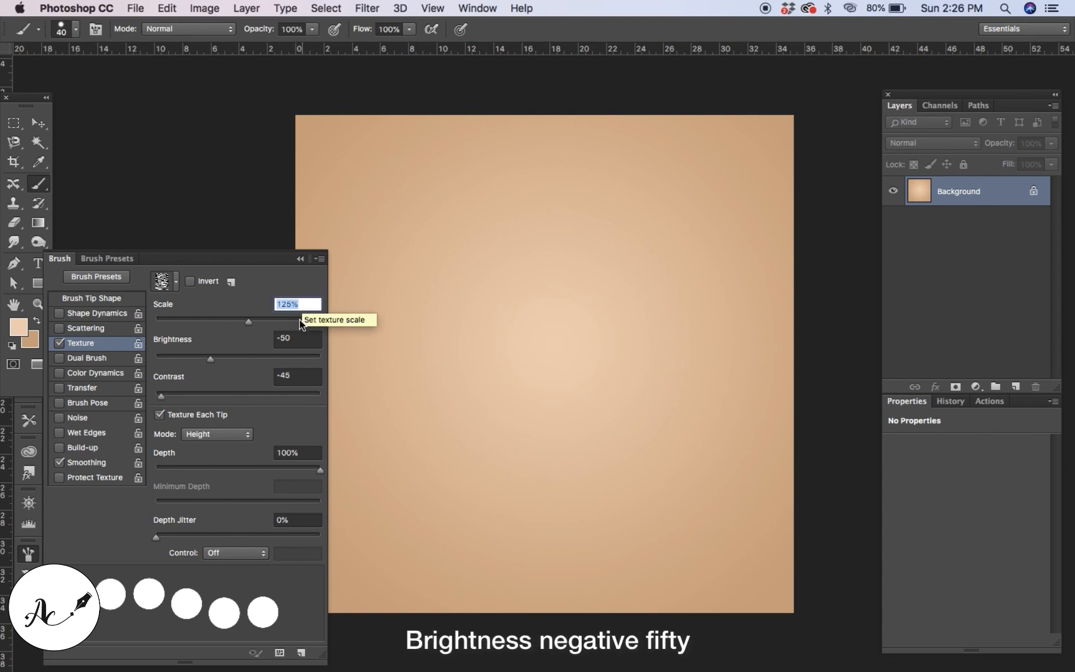
left_click(298, 338)
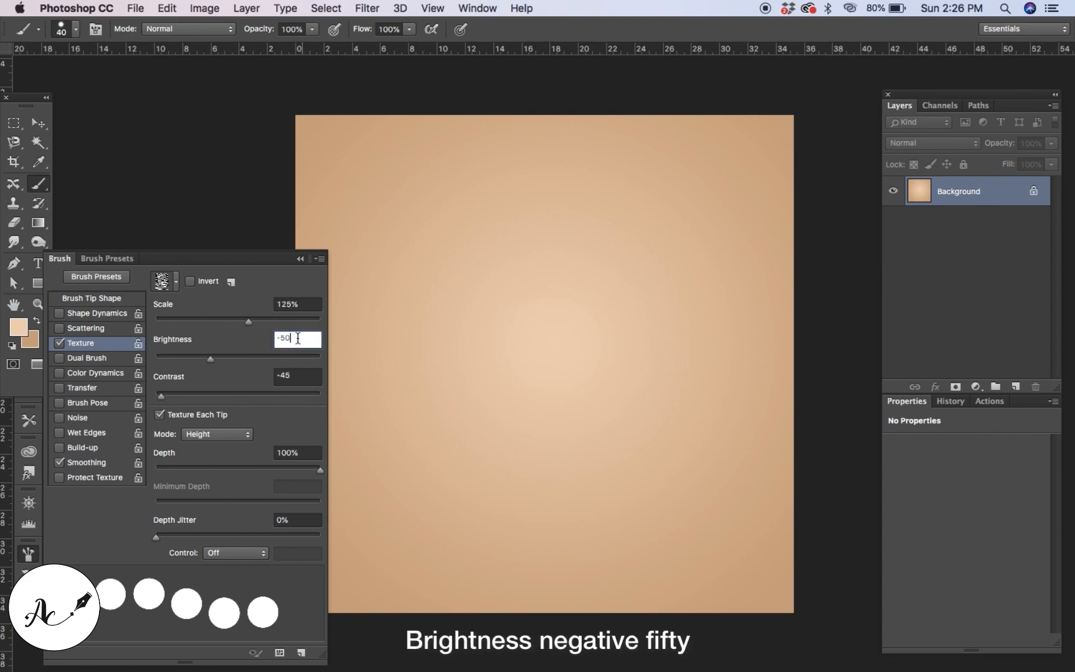
left_click(297, 375)
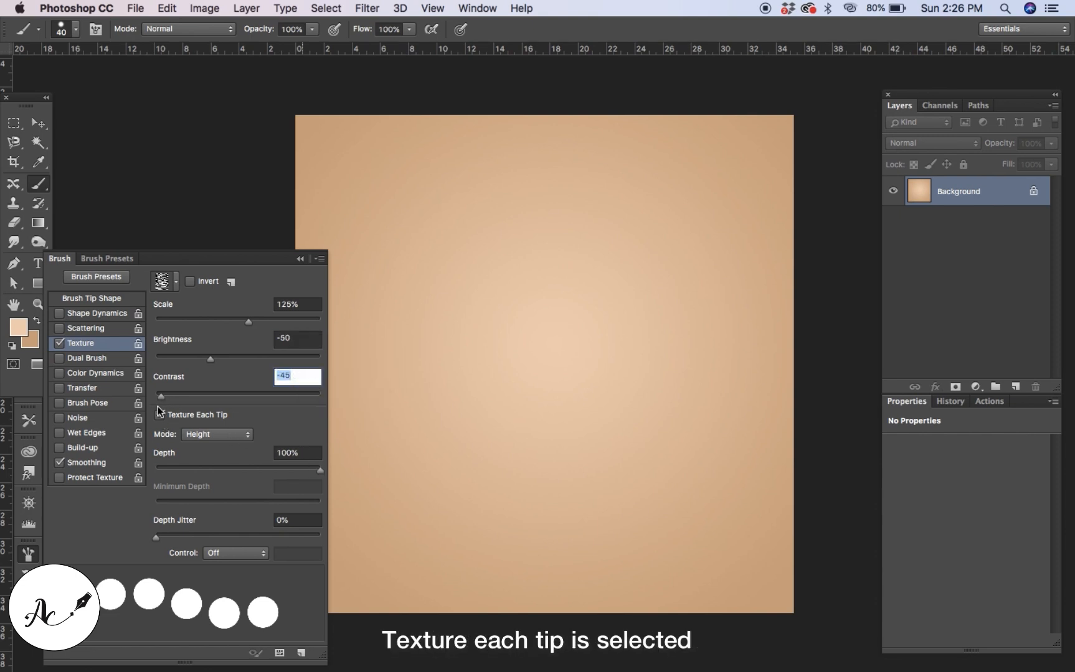
left_click(217, 434)
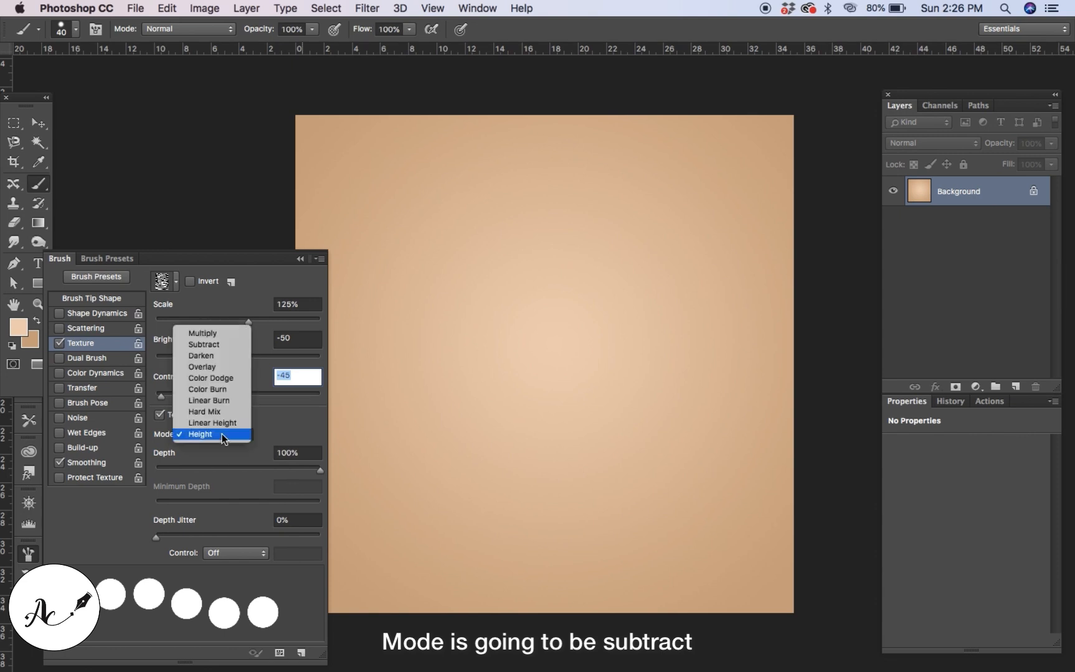
left_click(219, 349)
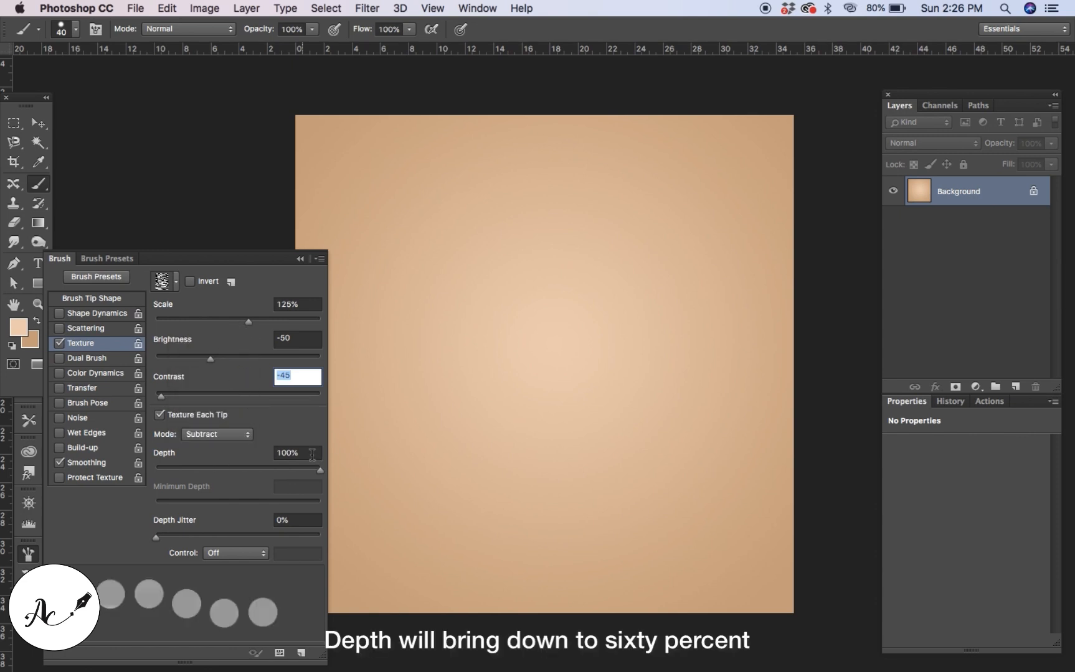
left_click(312, 453)
key("BackSpace")
type("60")
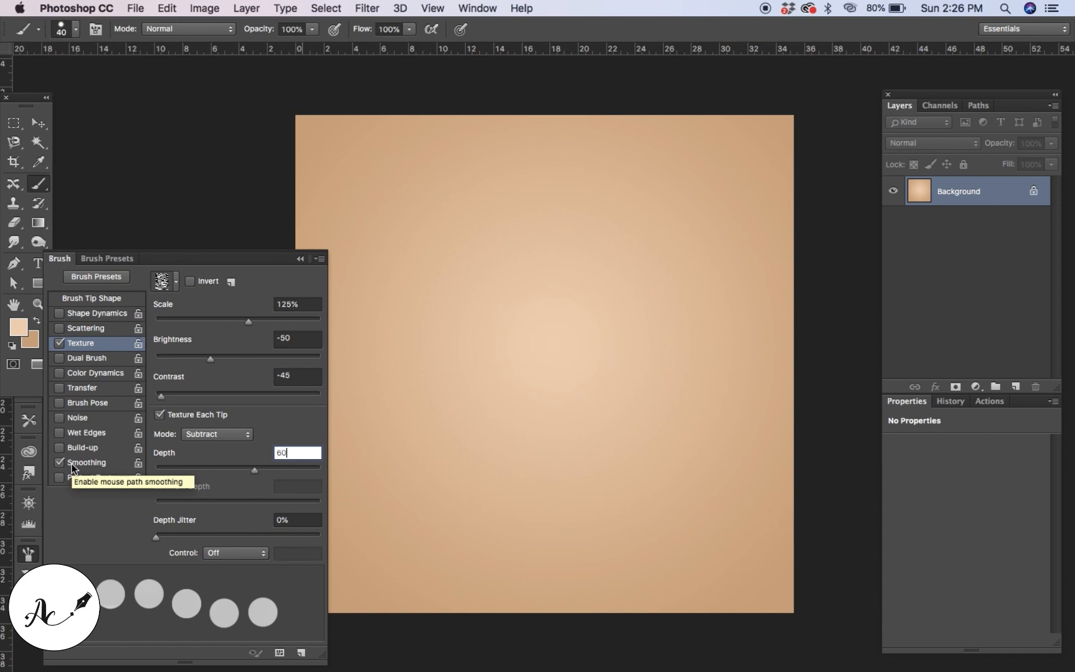
Save the current brush as a new brush preset named pearl brush.
left_click(316, 262)
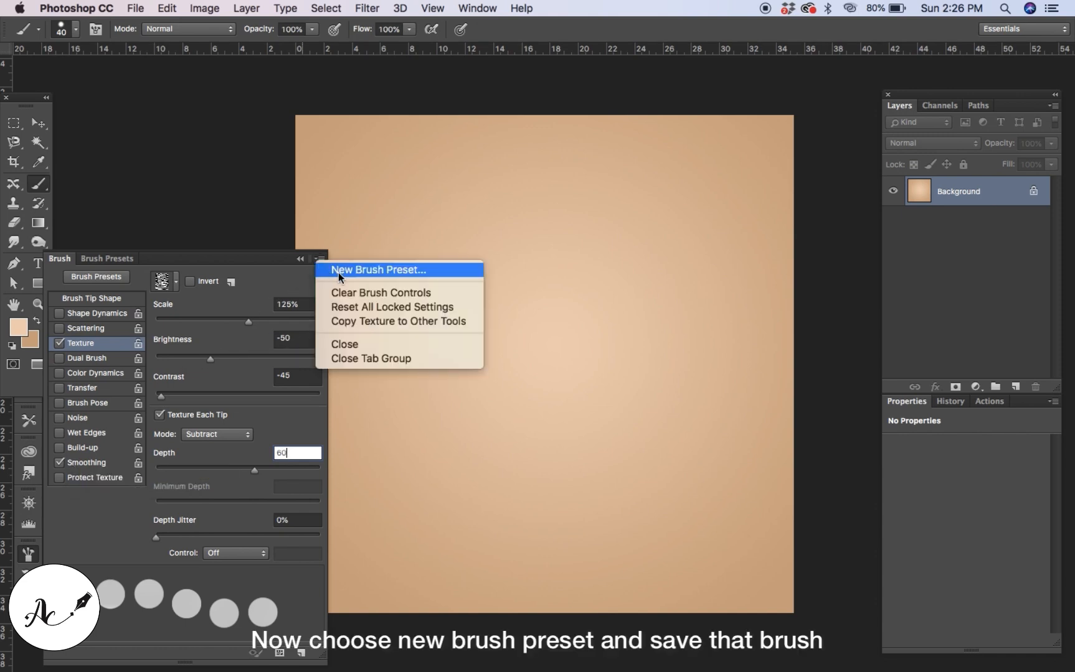
left_click(338, 269)
type("pe")
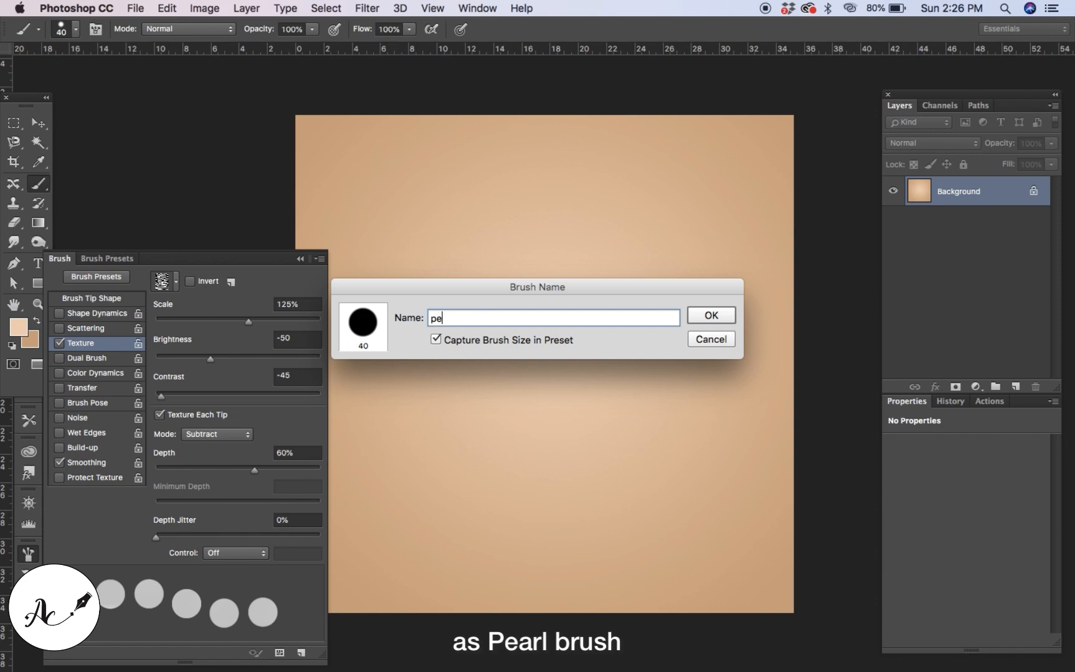
type("arl br")
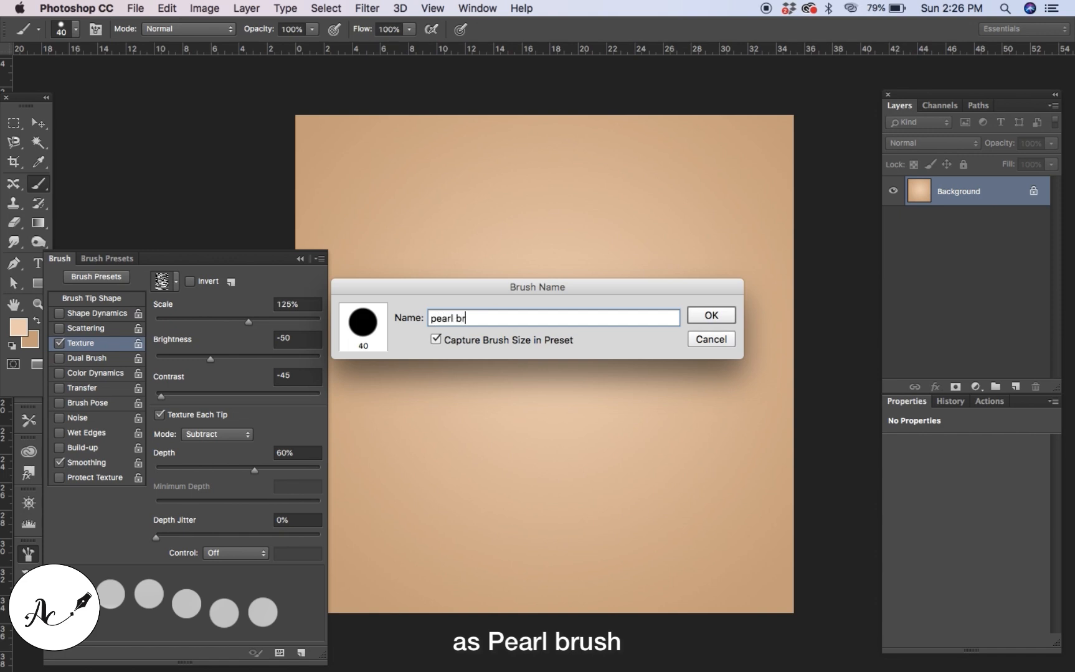
type("ush")
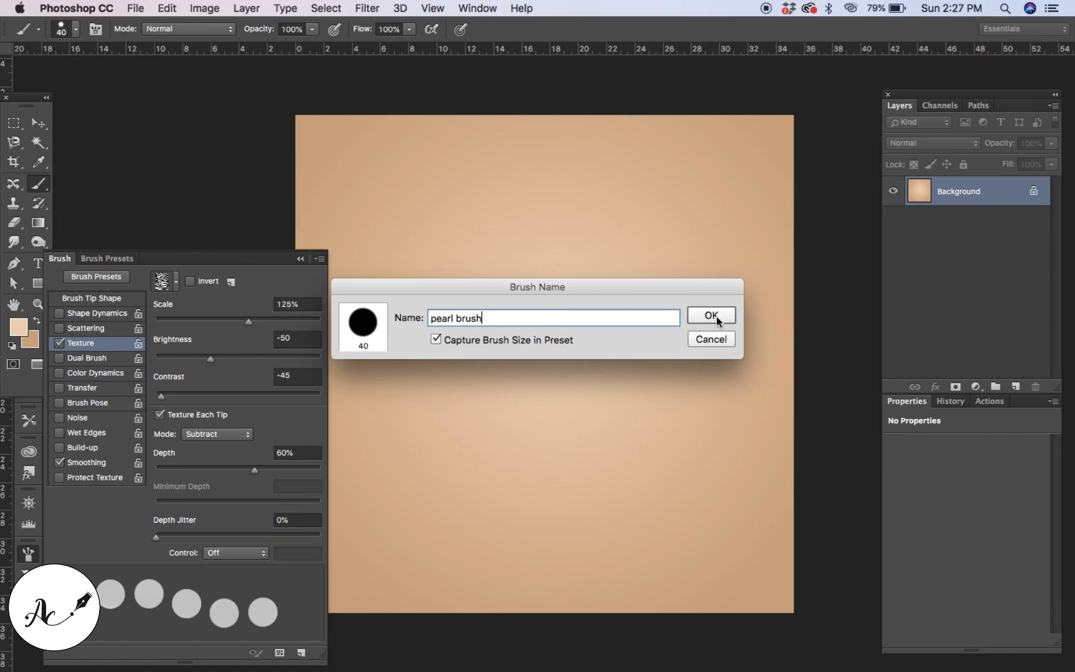
left_click(710, 315)
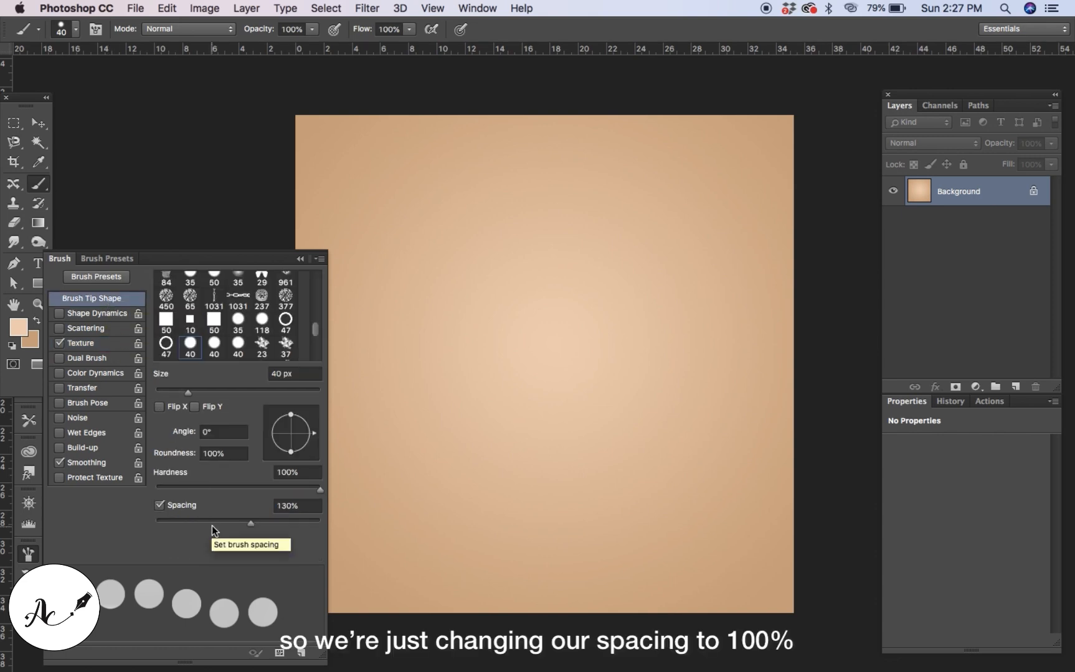
Set the brush tip spacing to 100% and save it as a new preset named pearl line brush.
left_click(308, 505)
type("100")
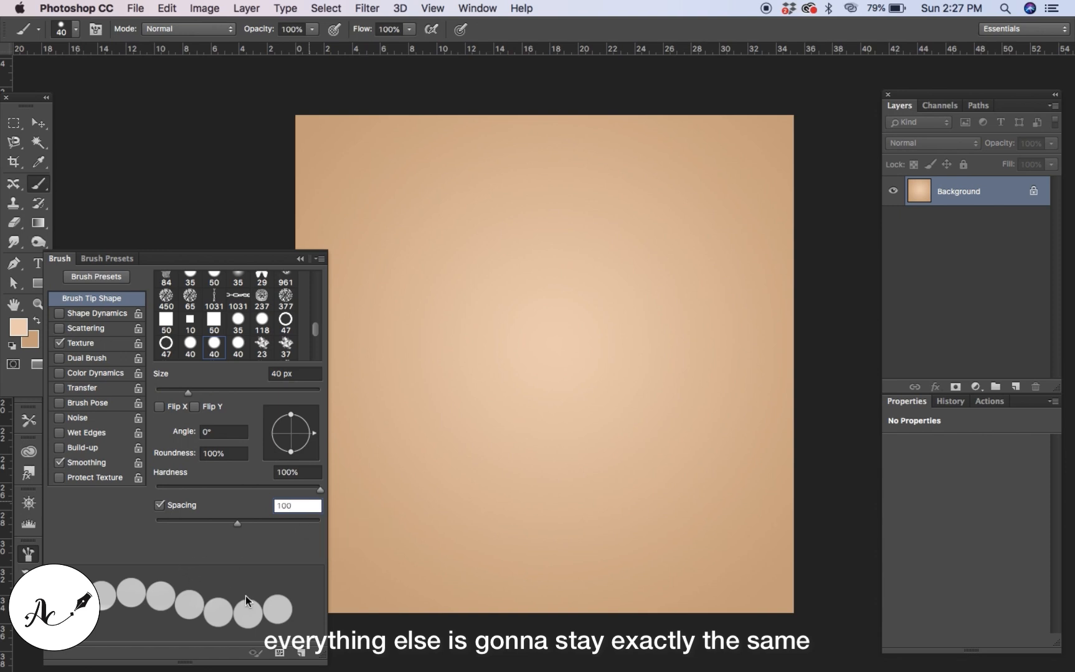
left_click(323, 266)
left_click(374, 267)
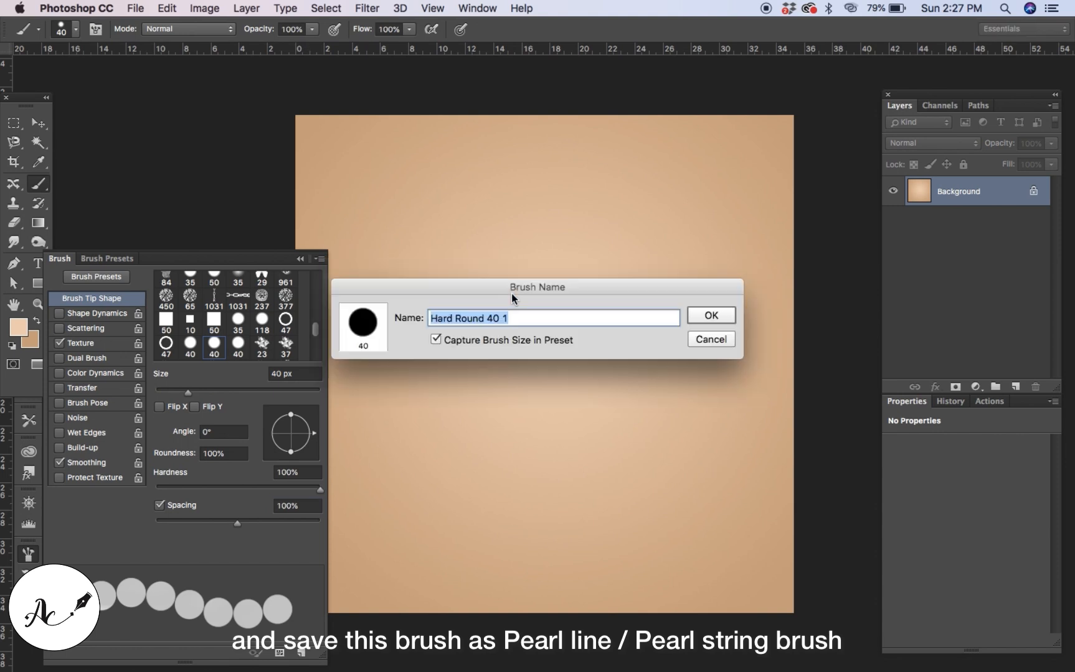
key("BackSpace")
type("pea")
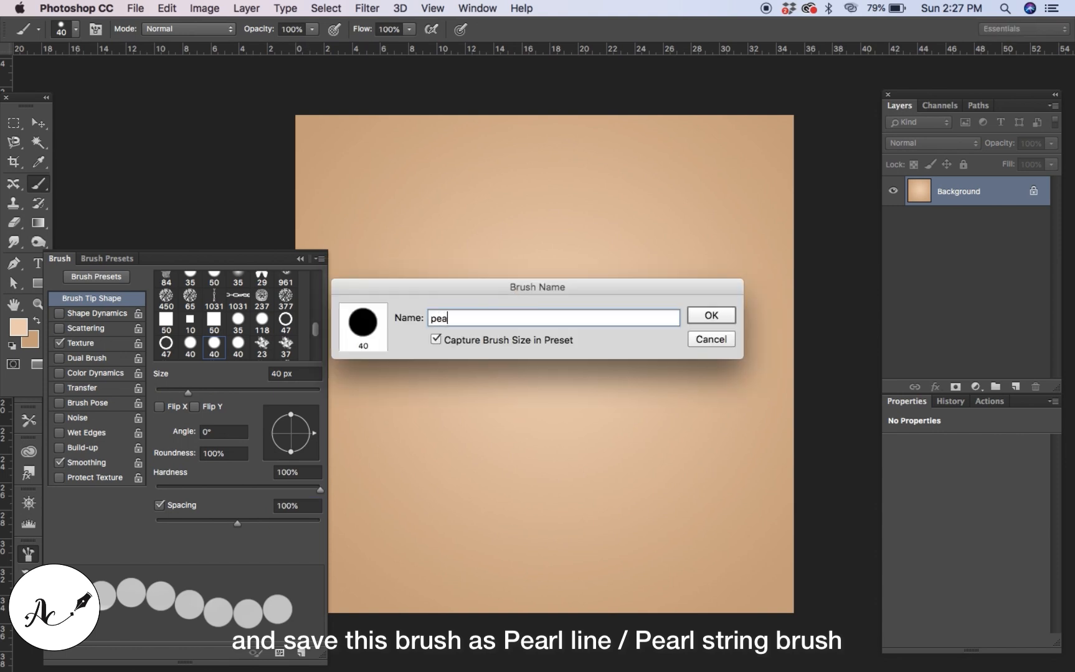
type("rl line brush")
left_click(702, 313)
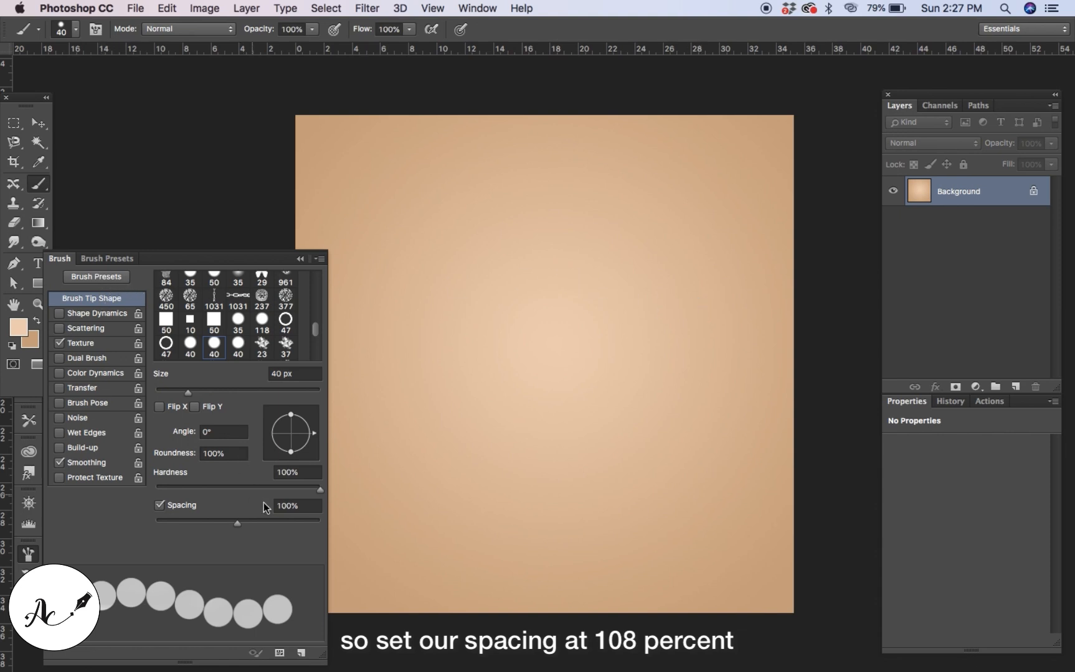
Set the spacing to 108% and enable Shape Dynamics with a size jitter of 50%.
left_click(300, 508)
key("BackSpace")
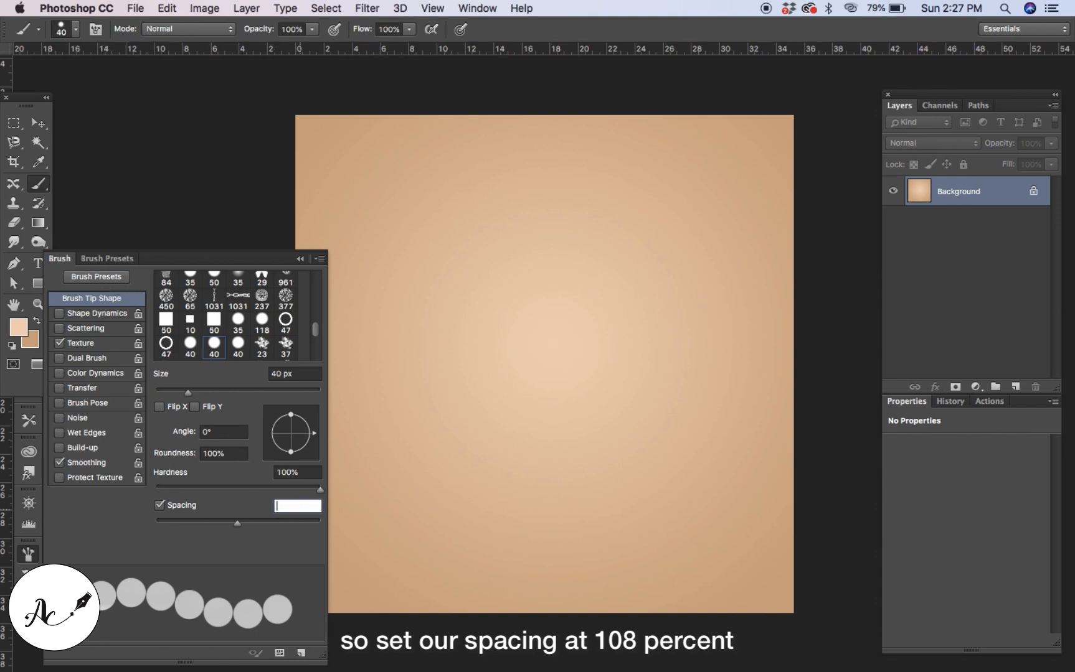
type("108")
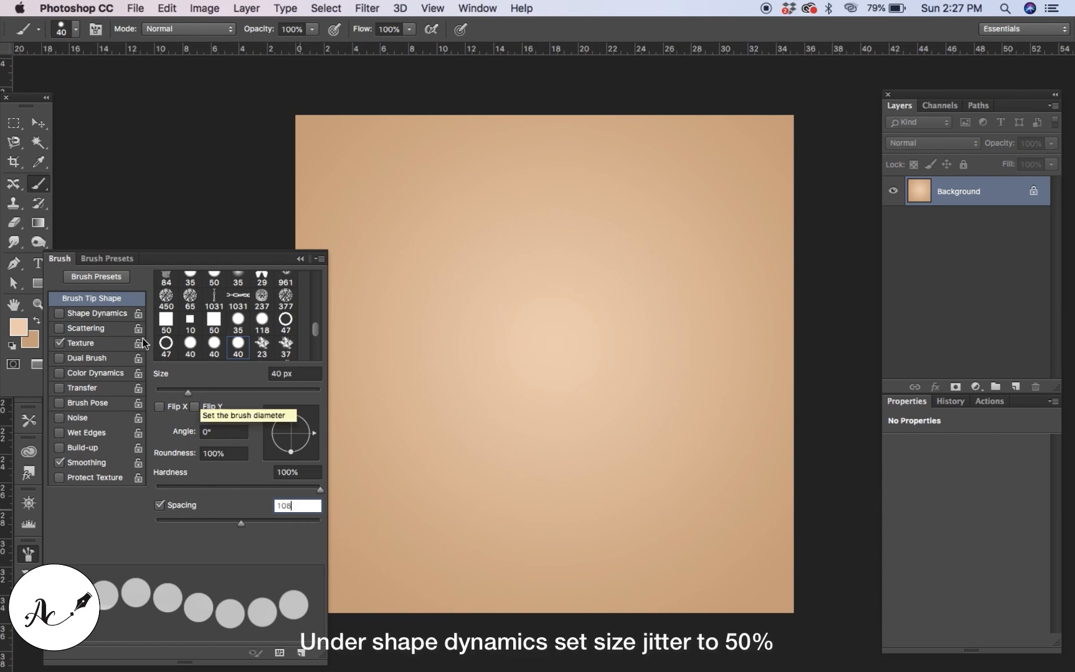
left_click(102, 318)
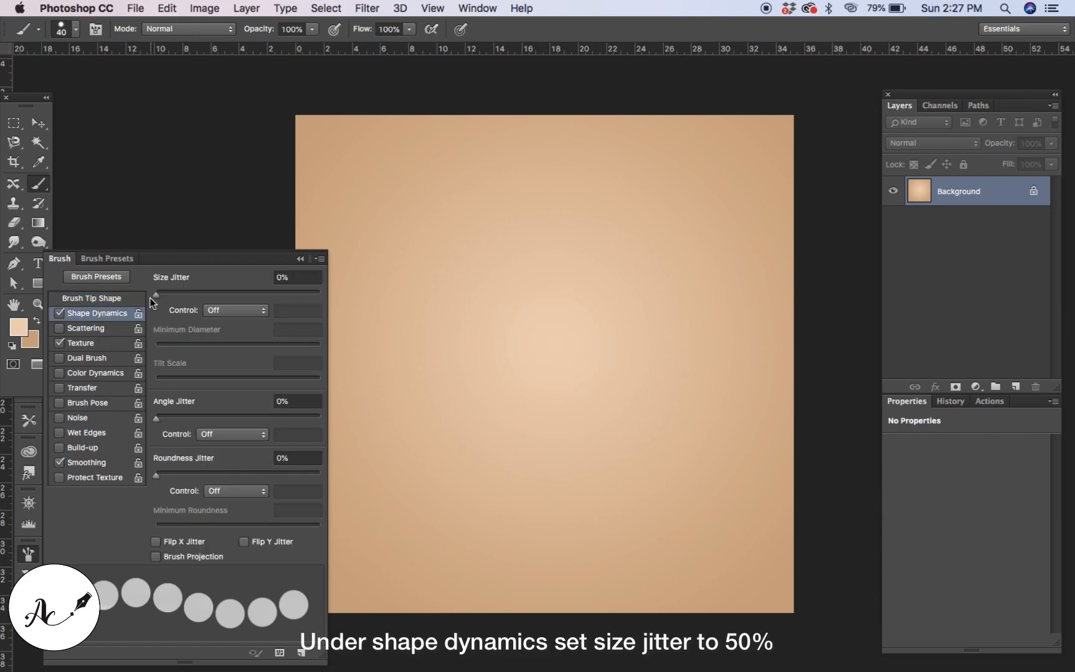
left_click(305, 277)
key("BackSpace")
type("50")
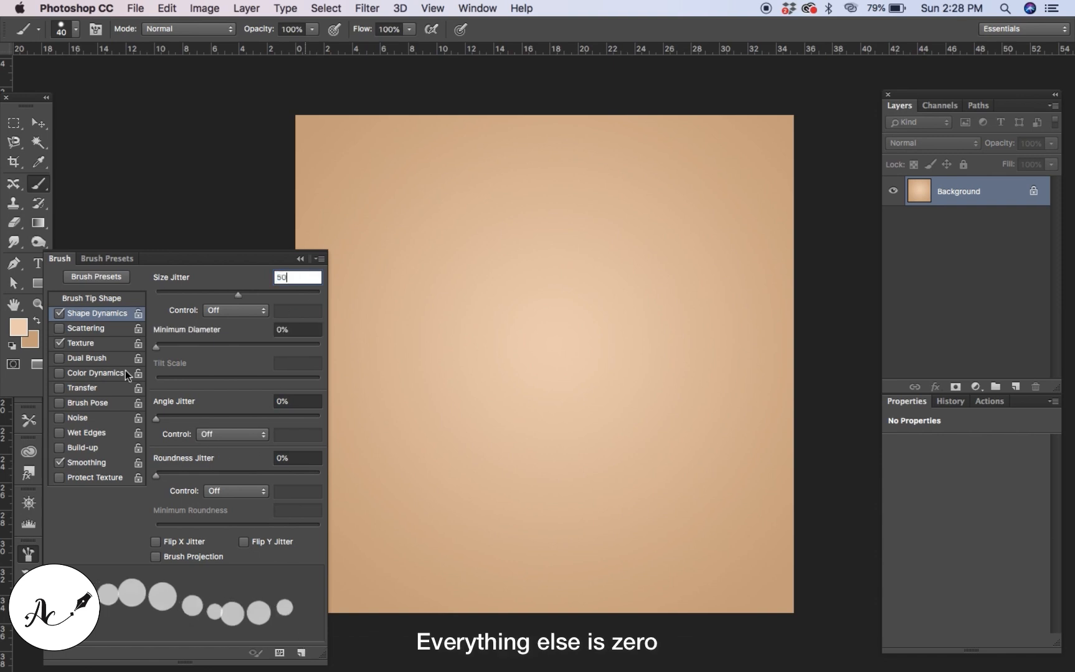
Enable Scattering with scatter set to 1000% and a count of 2.
left_click(90, 326)
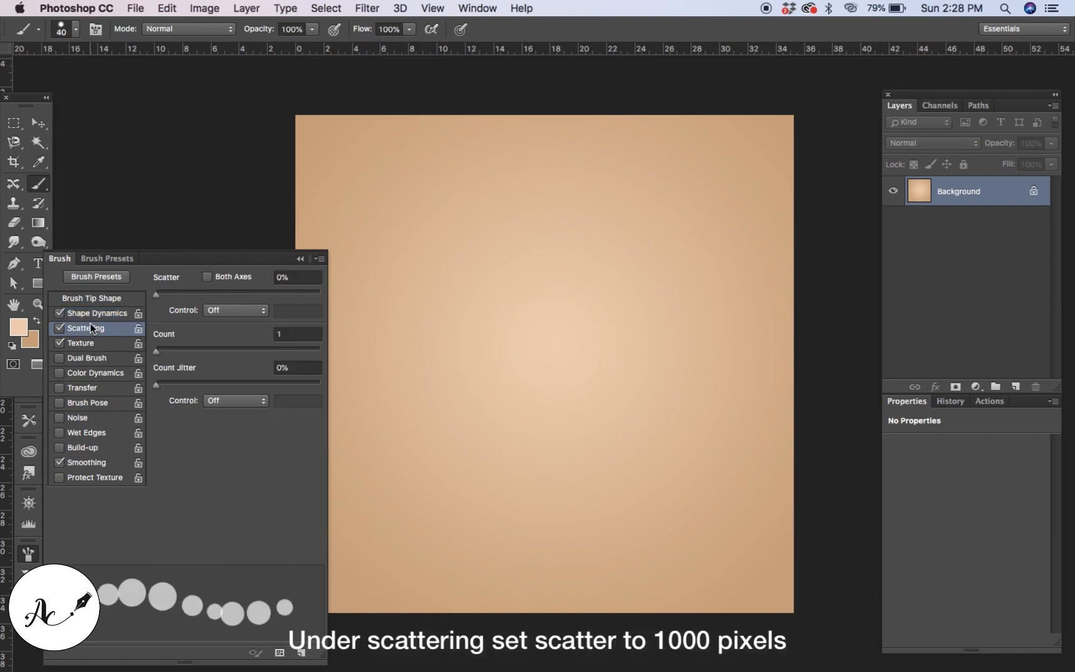
left_click(293, 278)
key("BackSpace")
type("1000")
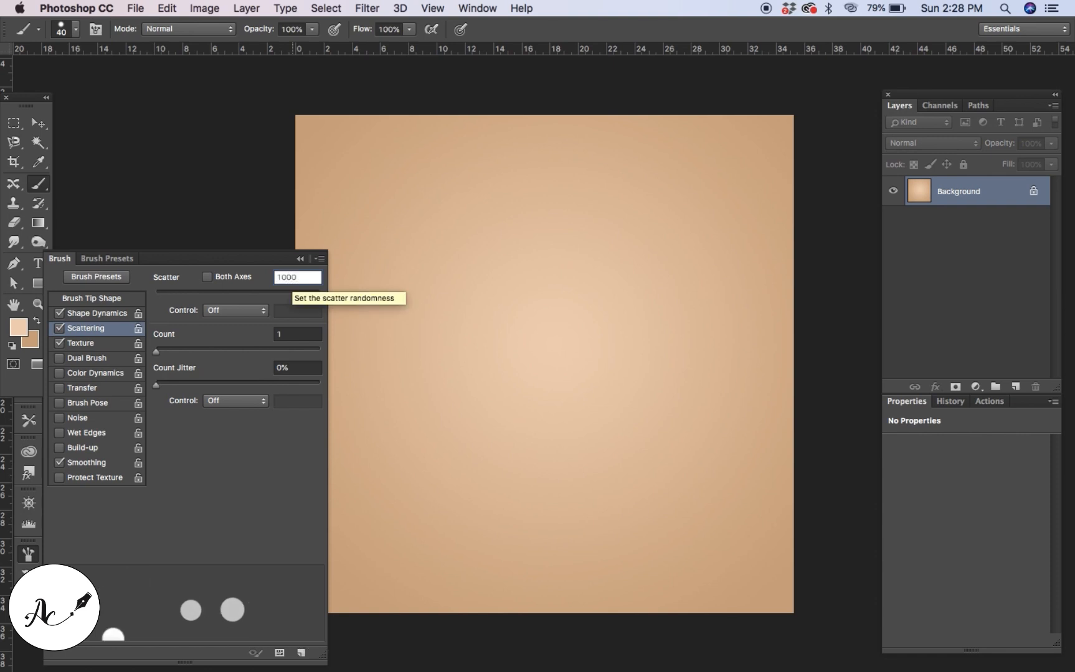
double_click(295, 334)
key("BackSpace")
type("2")
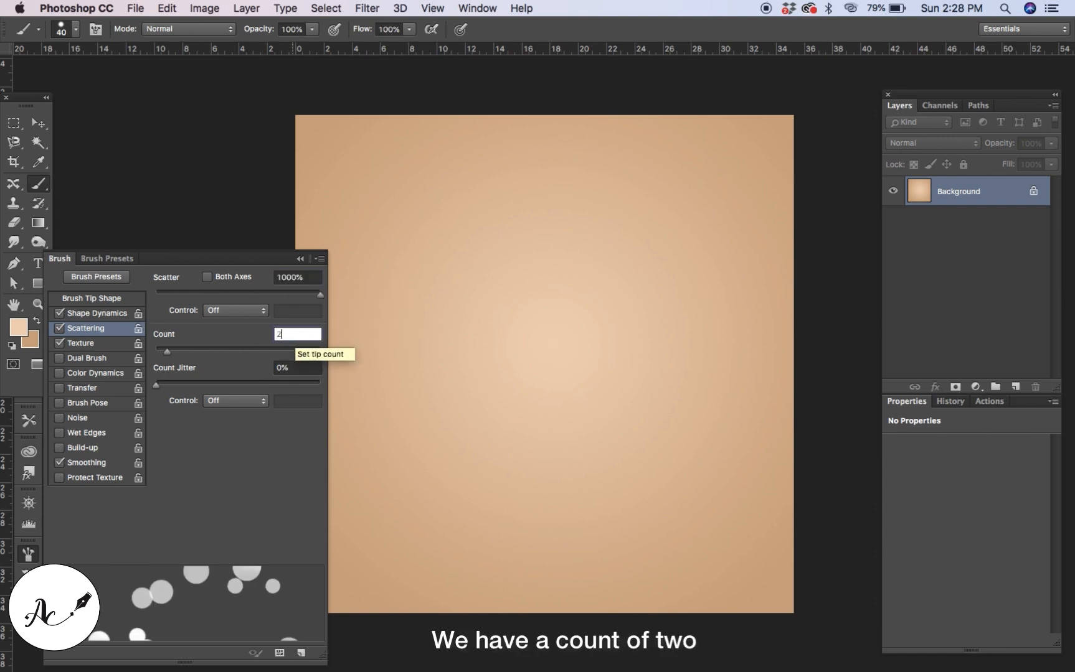
Save the scattered brush as a new brush preset named pearl scatter.
left_click(112, 346)
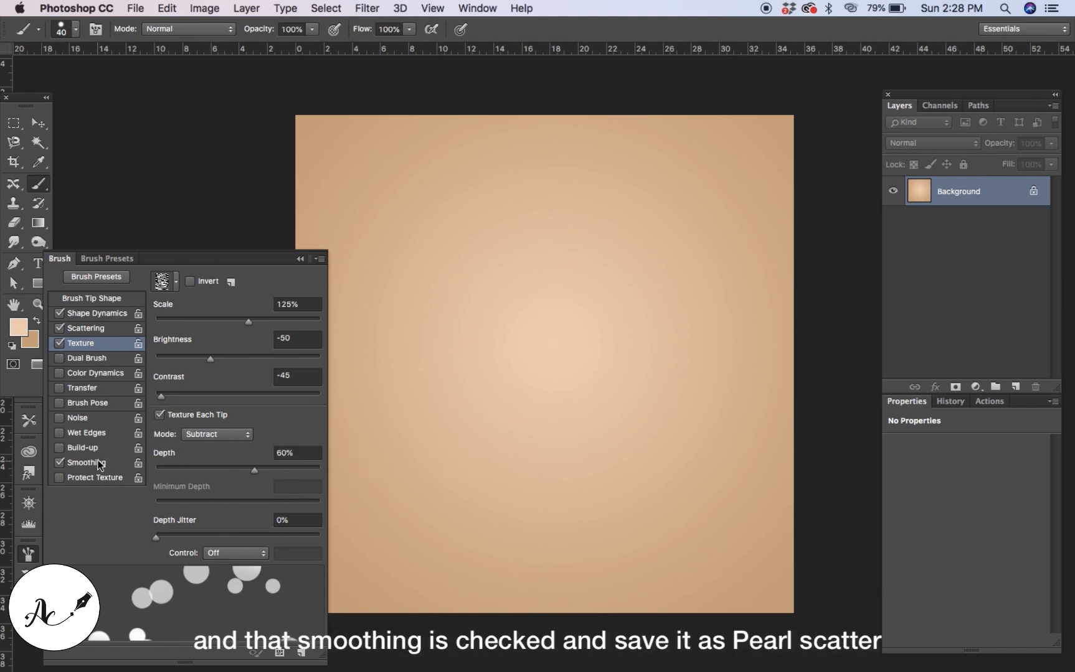
left_click(320, 259)
left_click(375, 268)
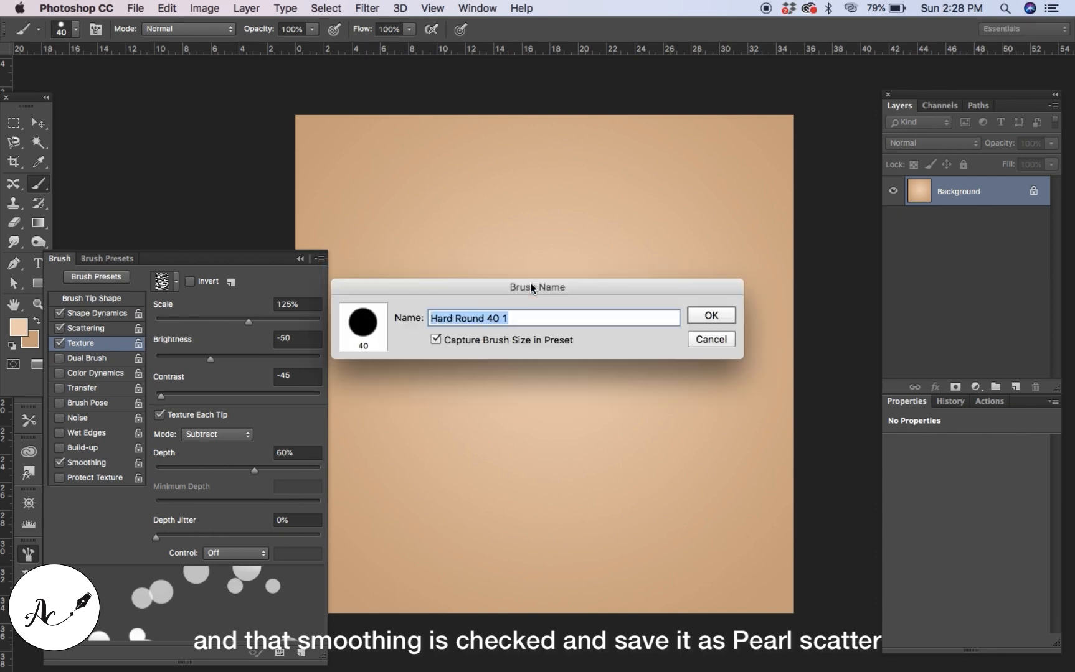
key("BackSpace")
type("pearl")
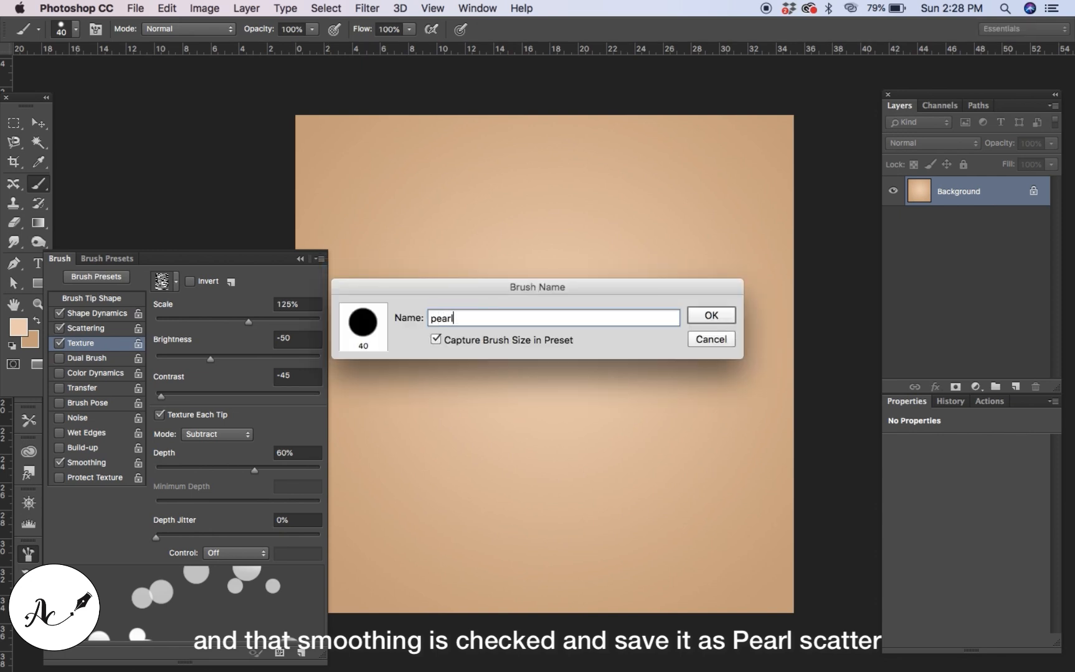
type(" scatter")
left_click(691, 314)
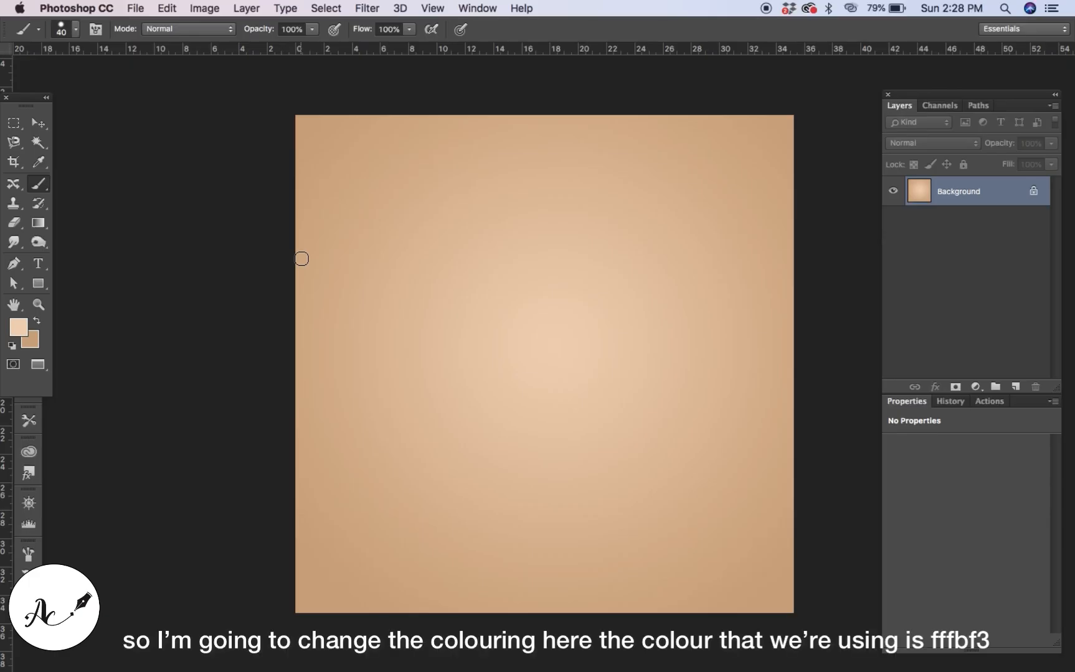
Set the foreground colour to fffbf3 and return to the Brush tool.
left_click(18, 328)
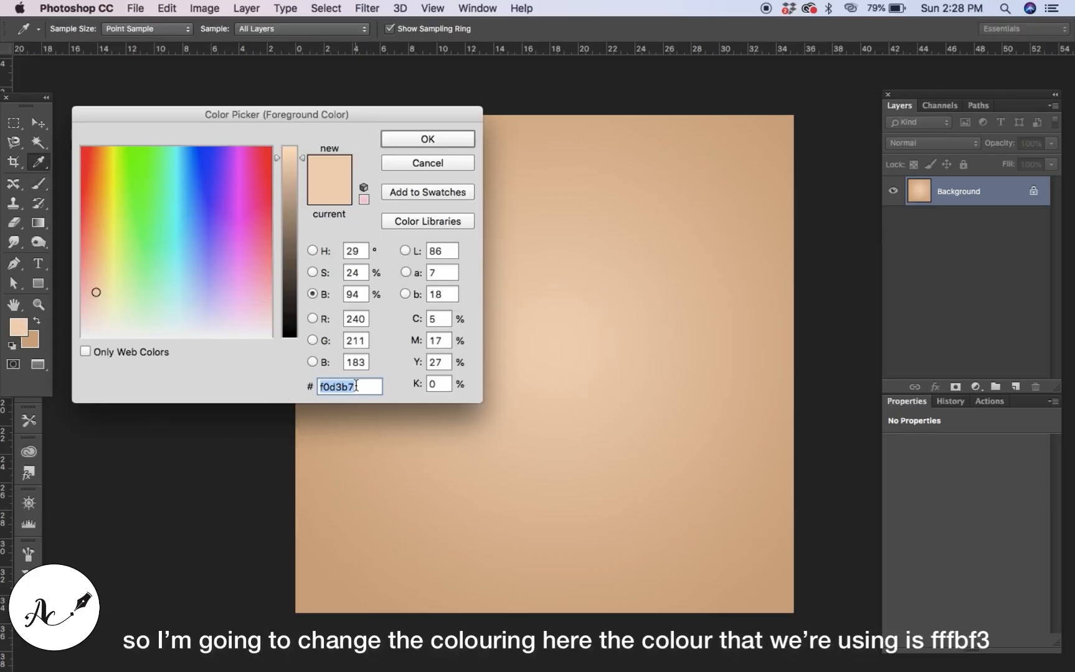
type("fff")
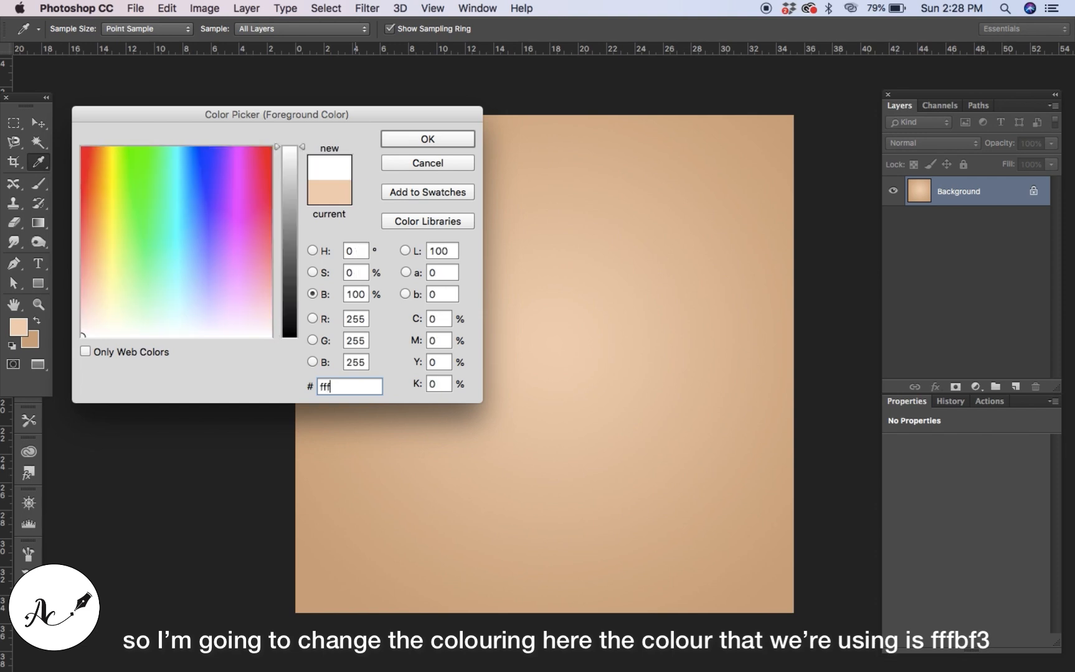
type("bf3")
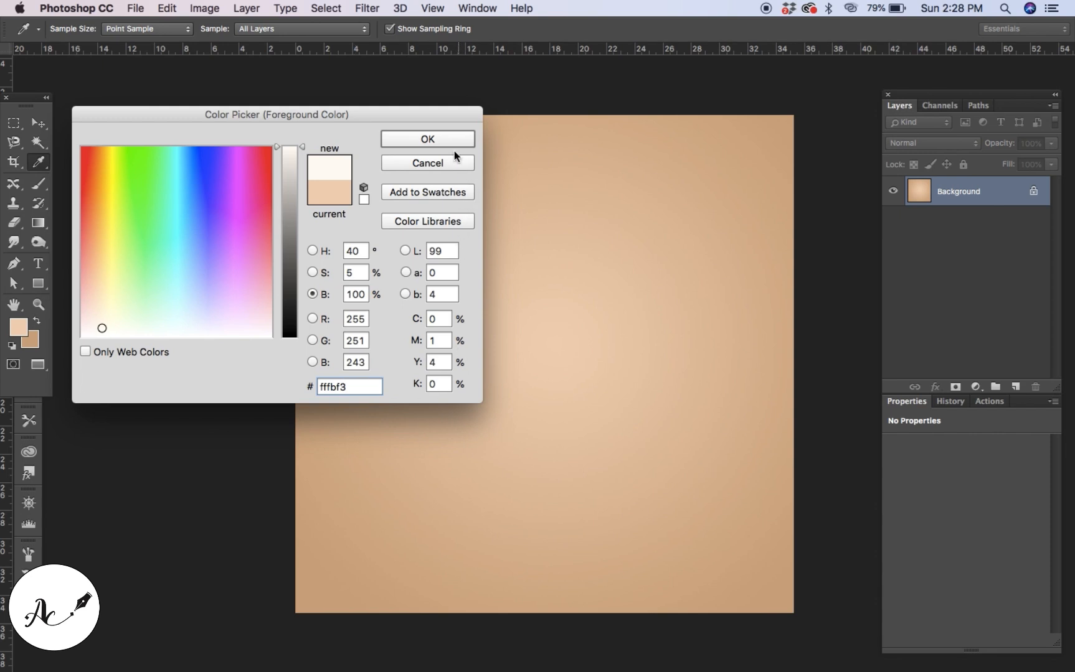
left_click(448, 139)
key("b")
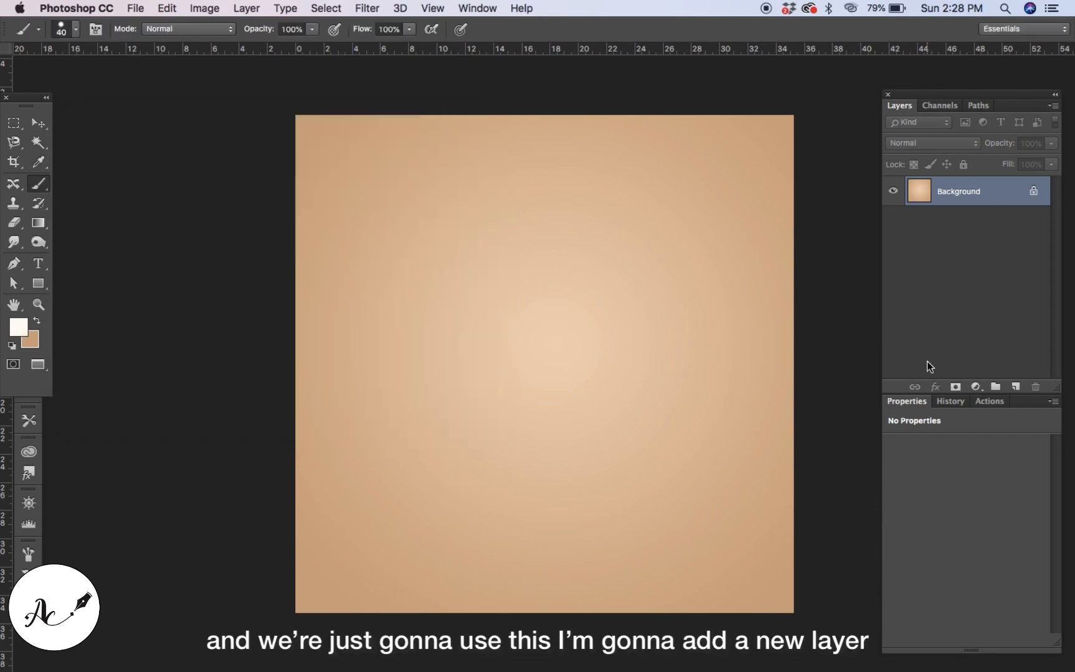
Add a new layer and paint a stroke of scattered pearls across the upper right of the canvas.
left_click(1015, 387)
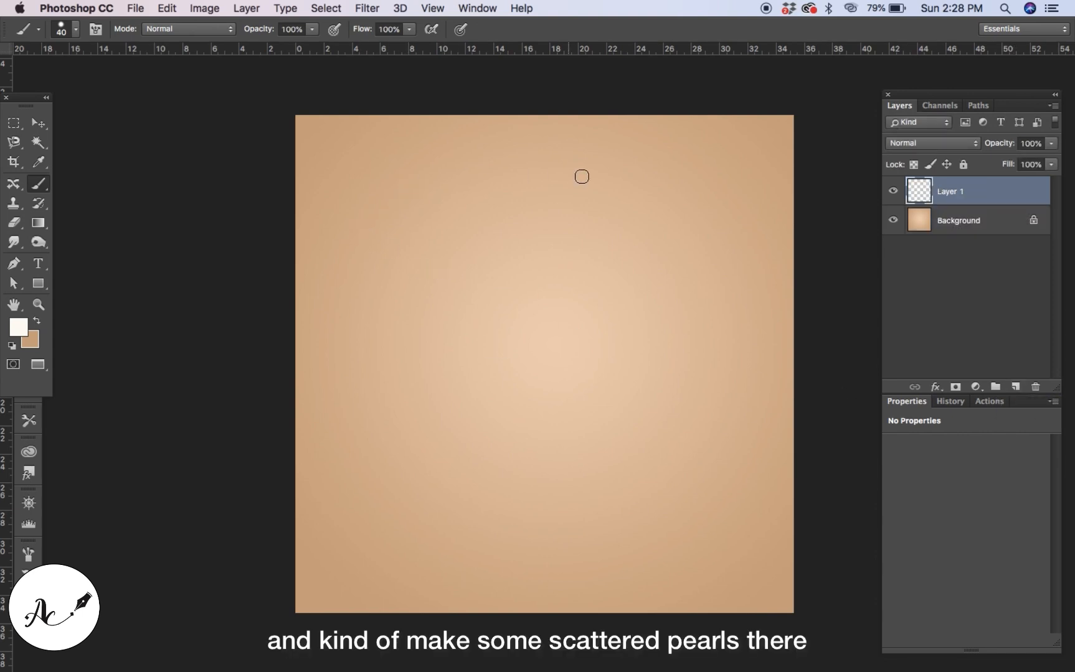
mouse_move(580, 175)
left_mouse_down()
mouse_move(648, 241)
mouse_move(700, 335)
mouse_move(753, 355)
left_mouse_up()
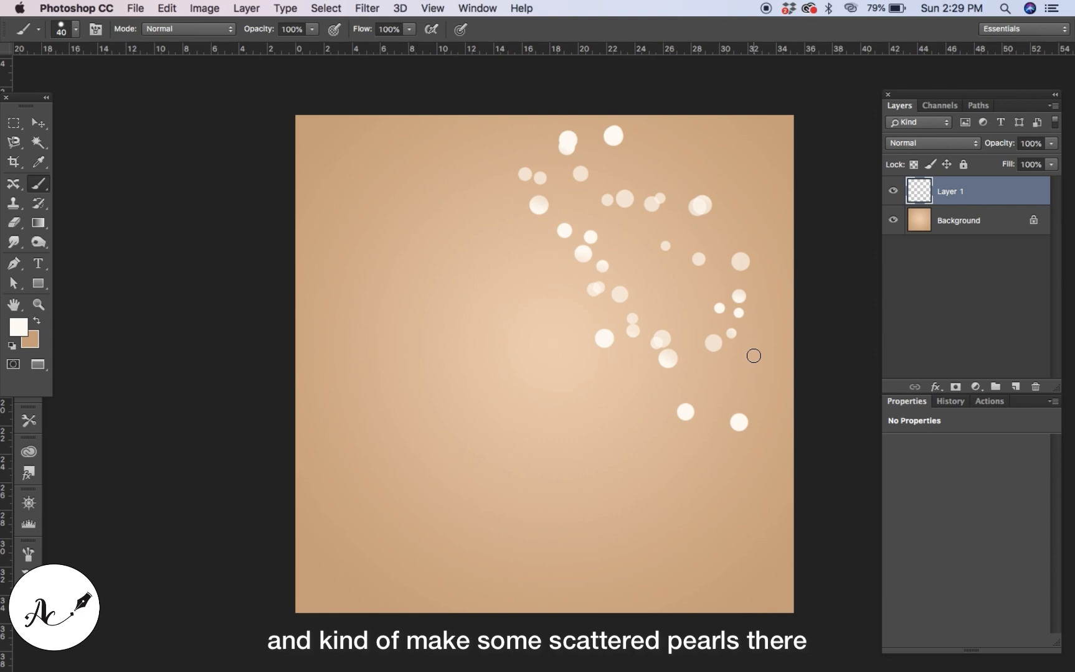
Open the new layer's Layer Style dialog and enable Bevel & Emboss.
double_click(1016, 197)
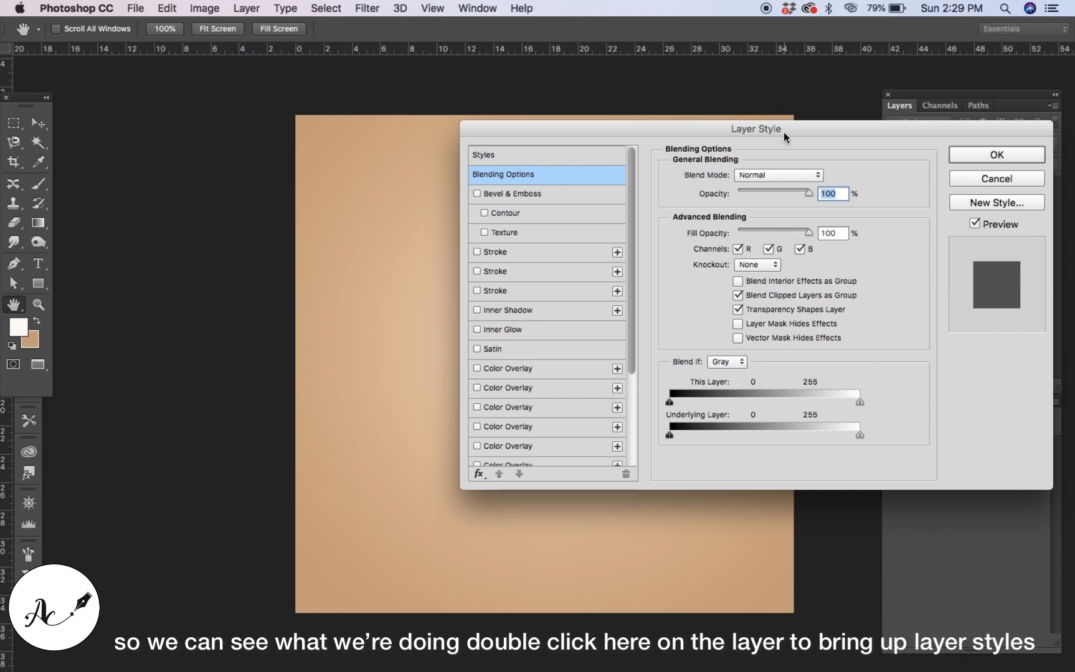
left_click_drag(784, 132, 386, 281)
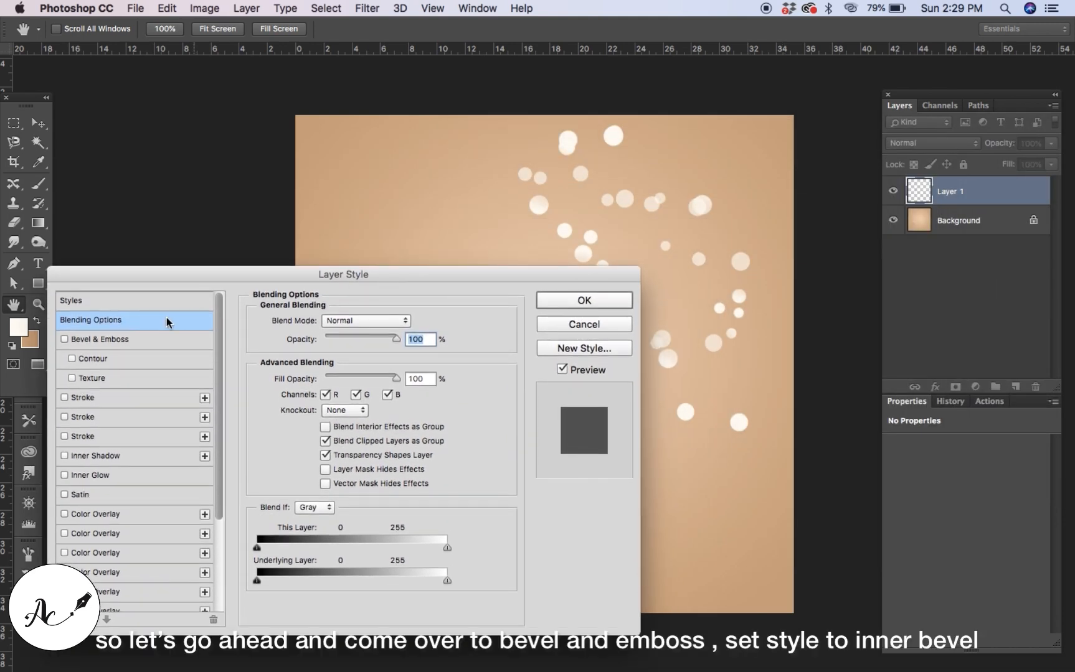
left_click(126, 340)
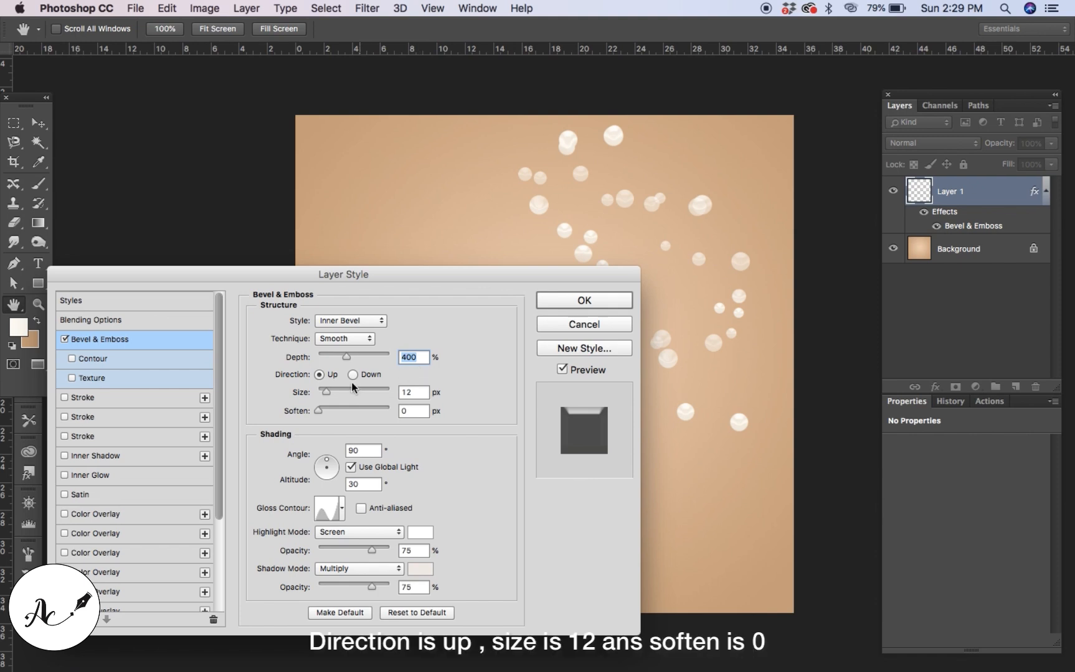
Set the Bevel & Emboss size to 12 px, soften 0 px, angle 90° and altitude 30°.
left_click(422, 390)
left_click(420, 412)
left_click(364, 451)
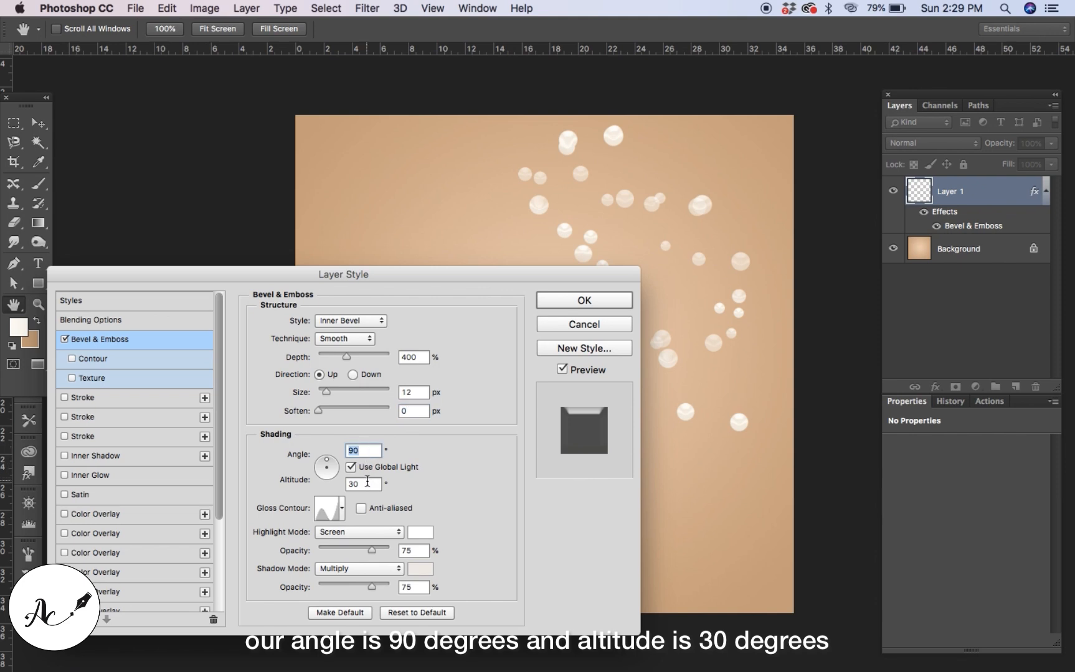
left_click(368, 482)
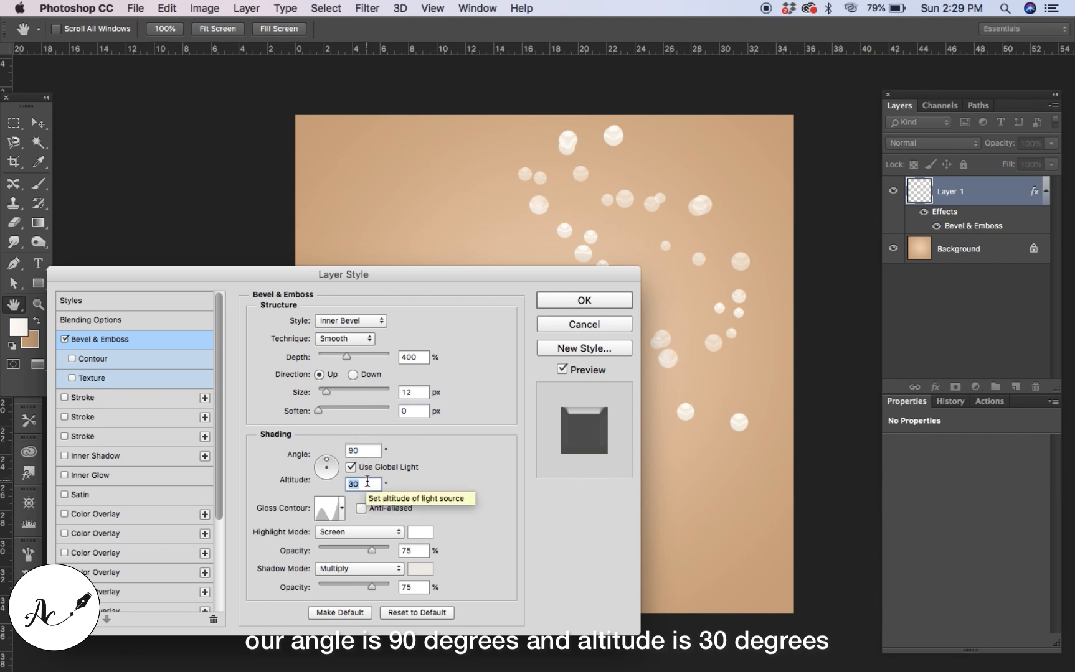
Load the Contours set into the gloss contour picker and choose the Valley - Low gloss contour.
left_click(342, 513)
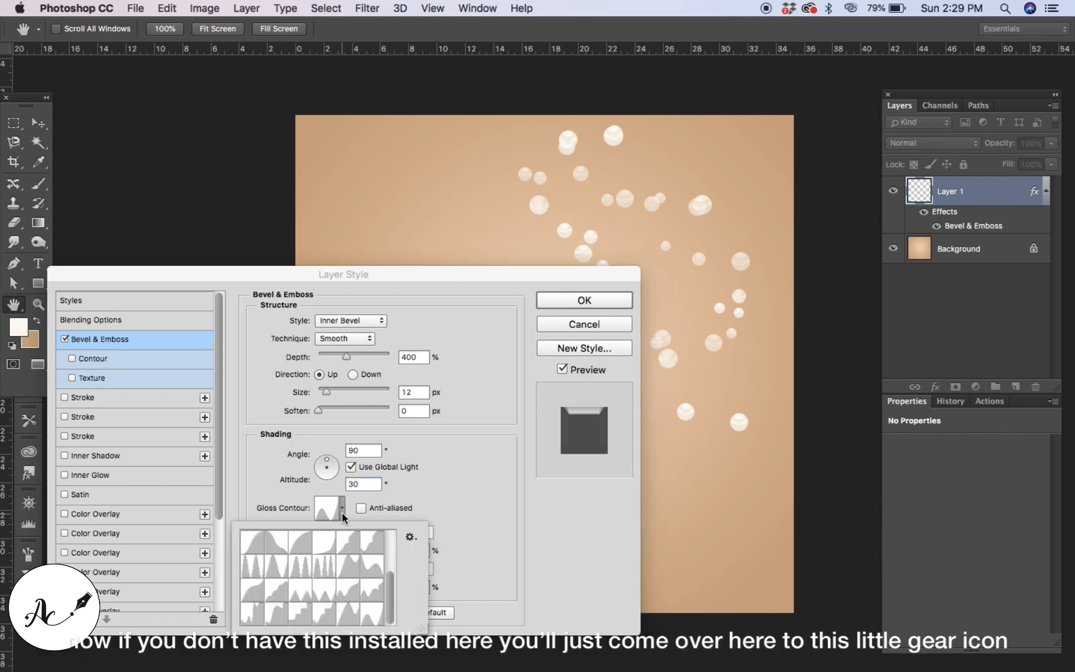
left_click(411, 543)
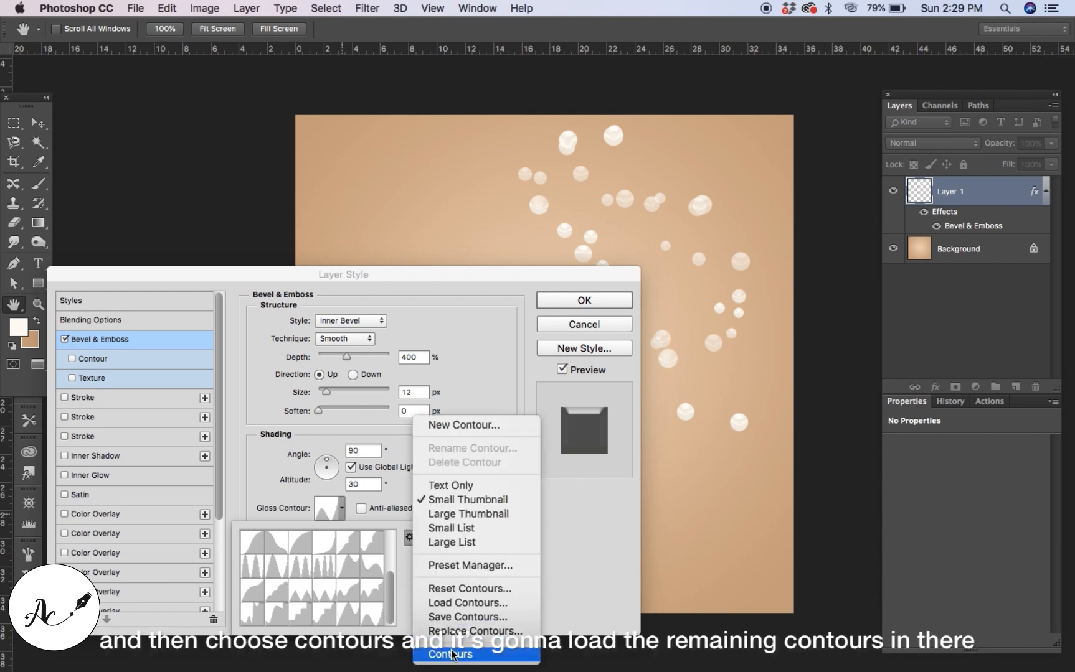
left_click(408, 539)
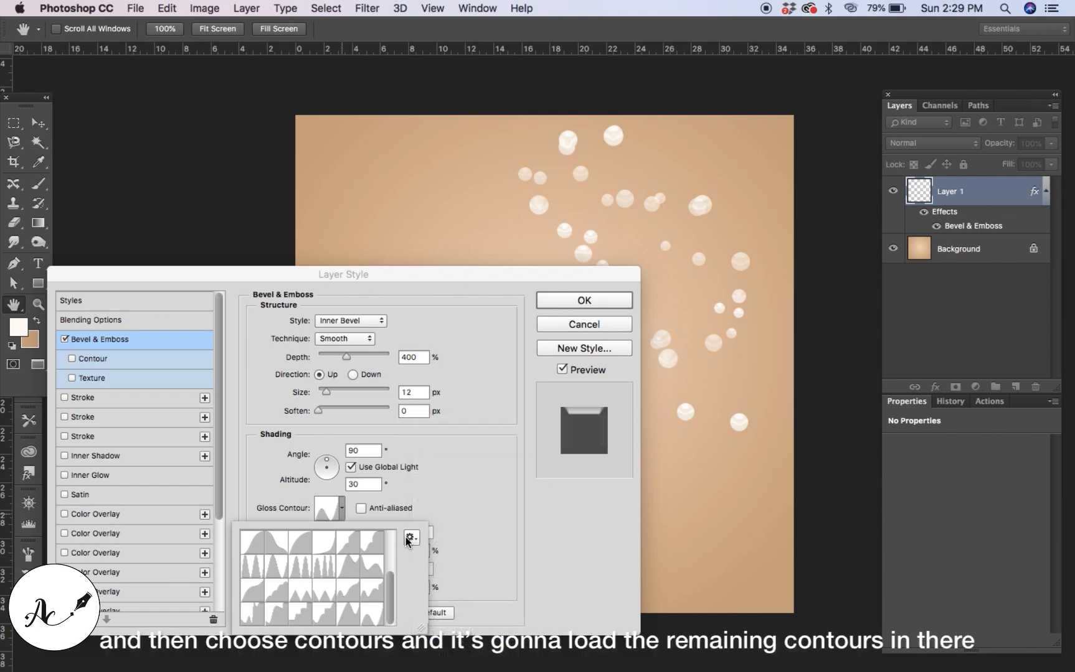
left_click(409, 539)
left_click(410, 538)
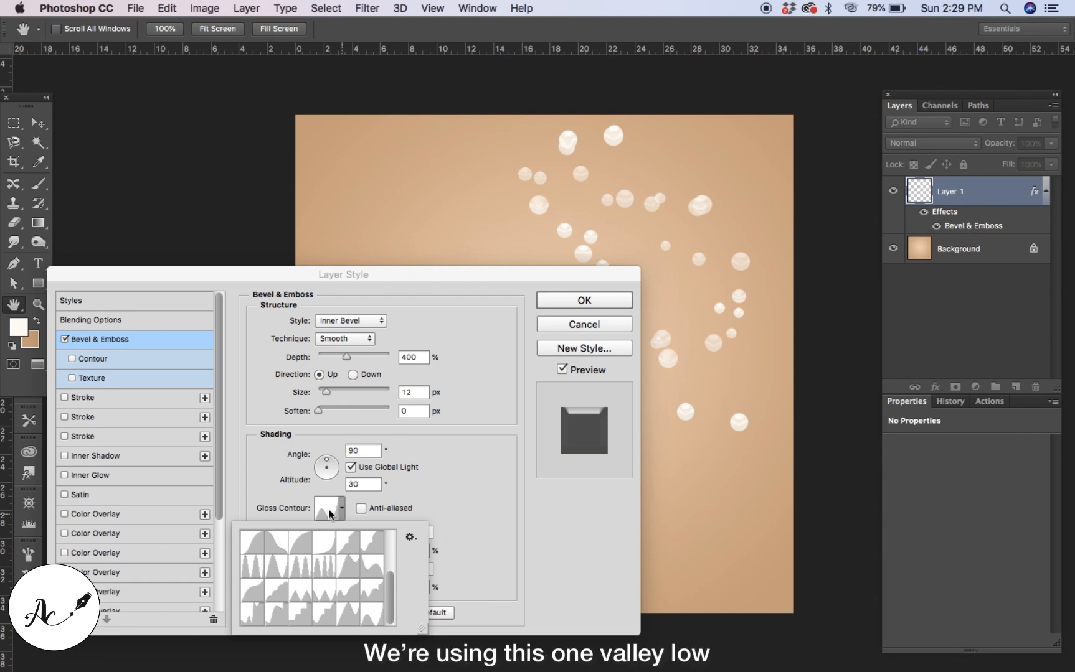
left_click(356, 499)
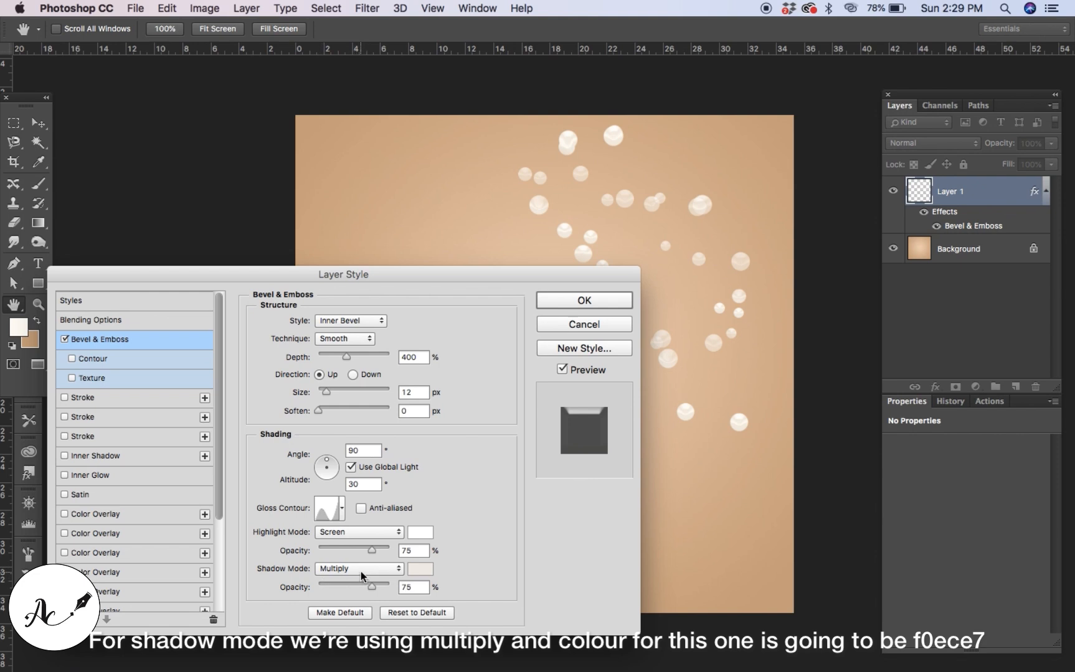
Set the Bevel & Emboss shadow colour to f0ece7 and enable the Contour option.
left_click(420, 569)
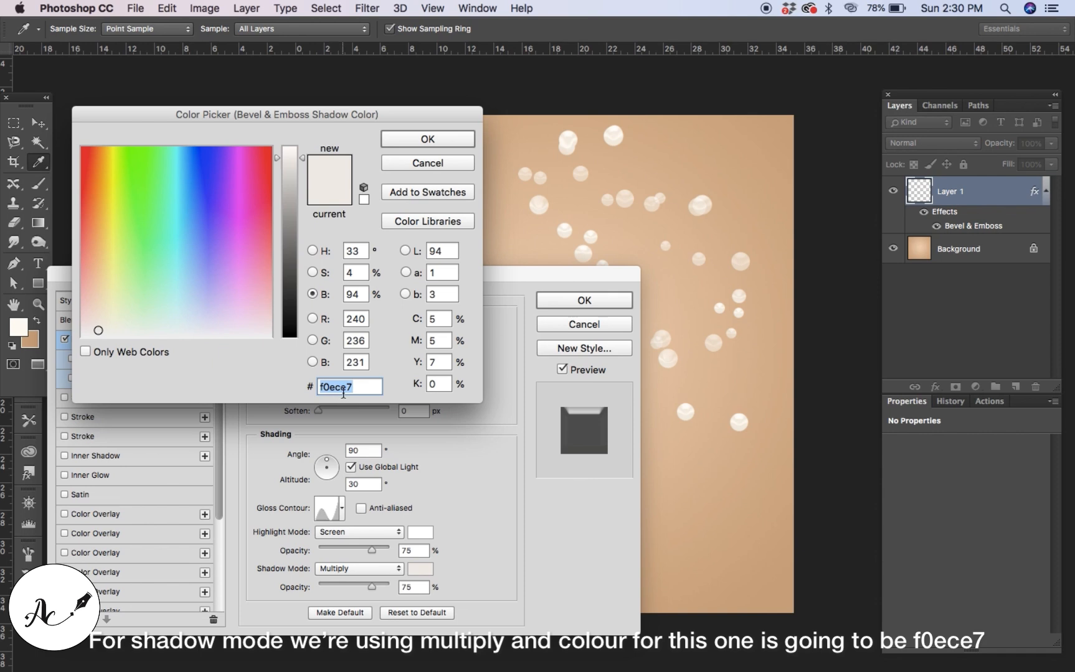
left_click(447, 148)
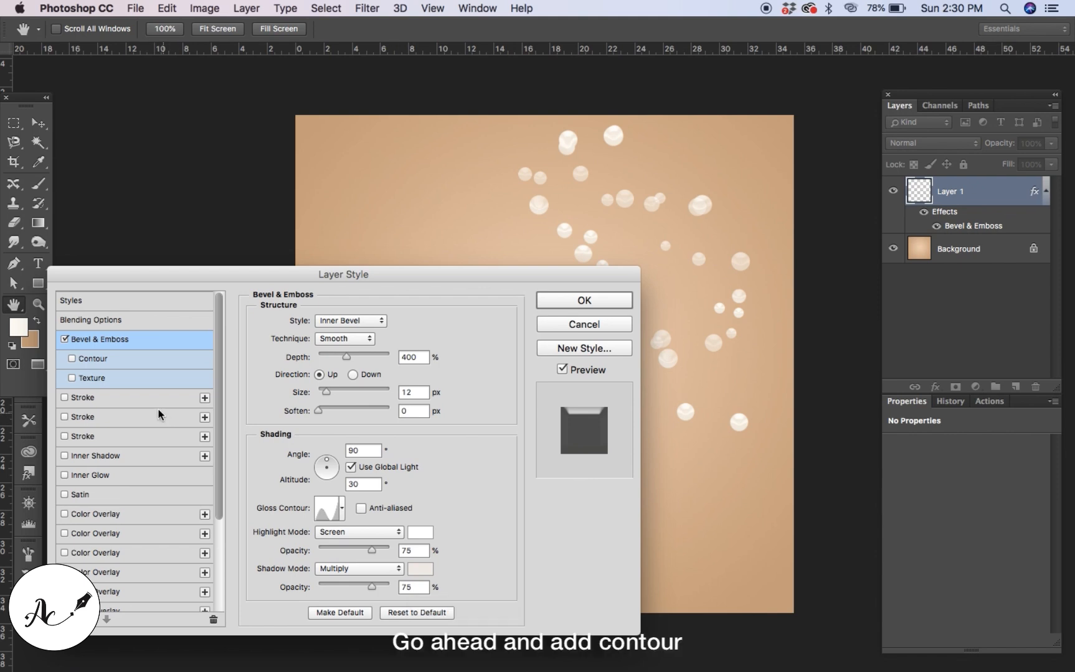
left_click(89, 360)
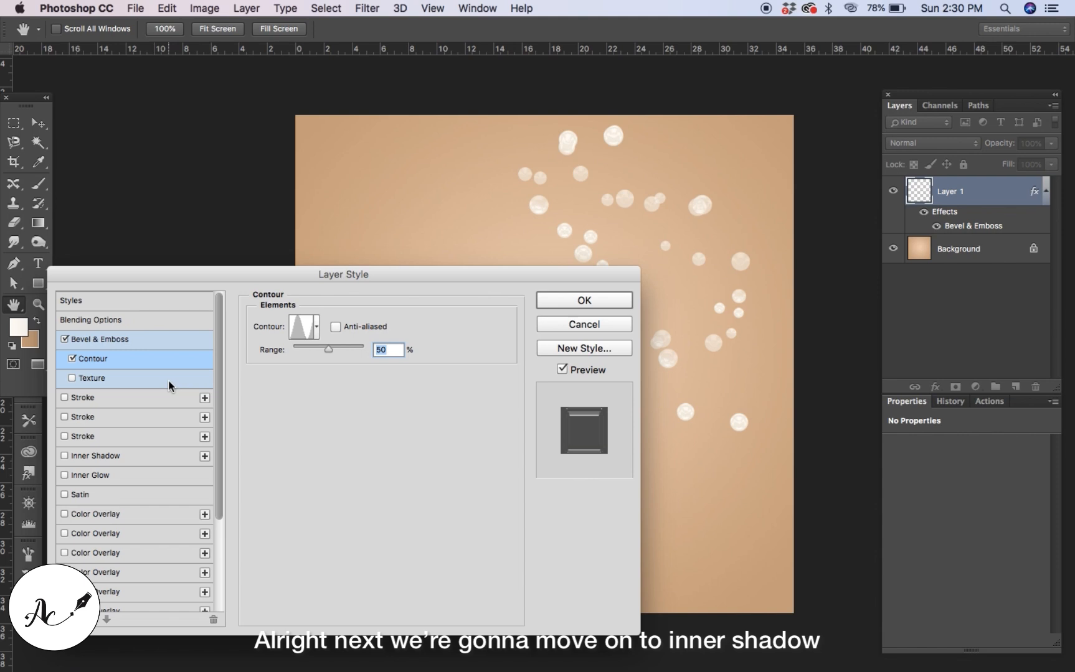
Enable the Inner Shadow effect and open the list of all available layer effects.
left_click(127, 459)
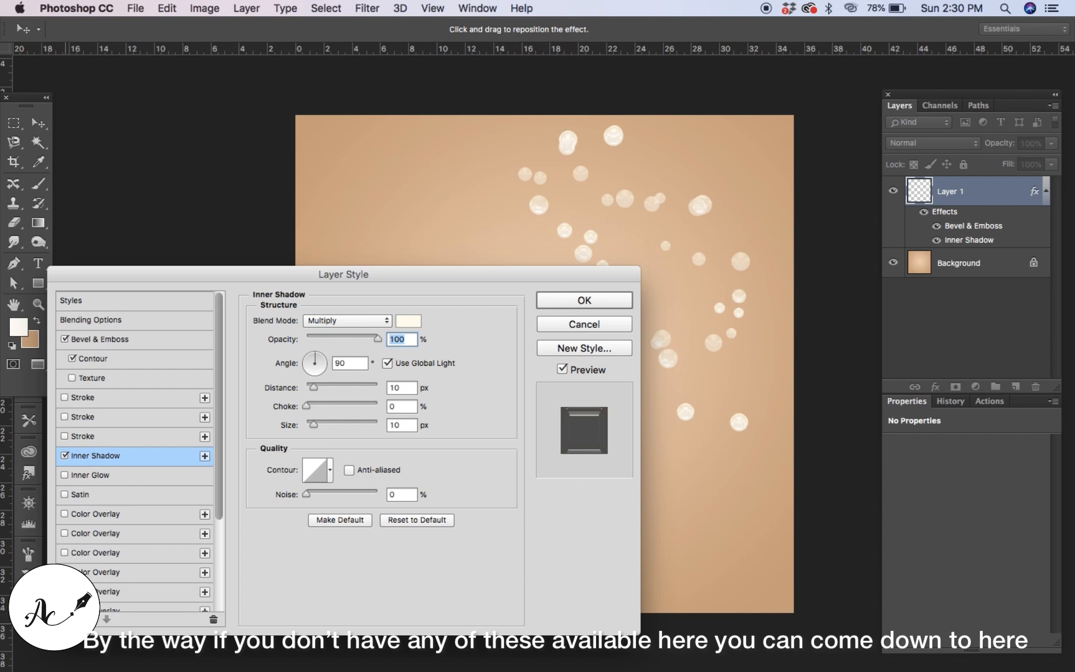
left_click(66, 620)
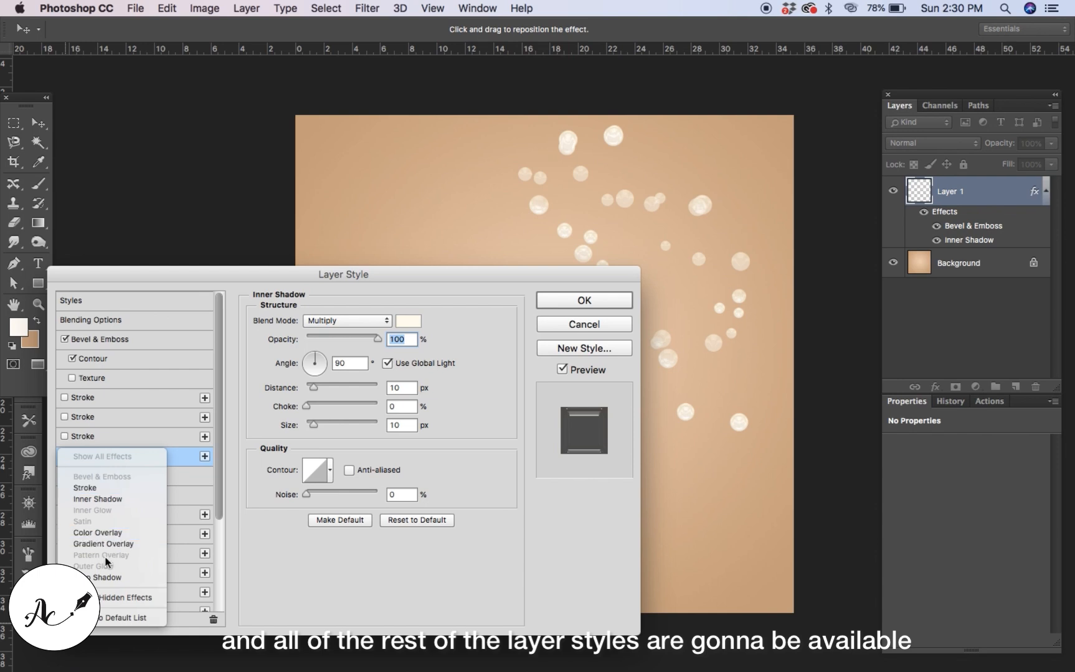
left_click(106, 596)
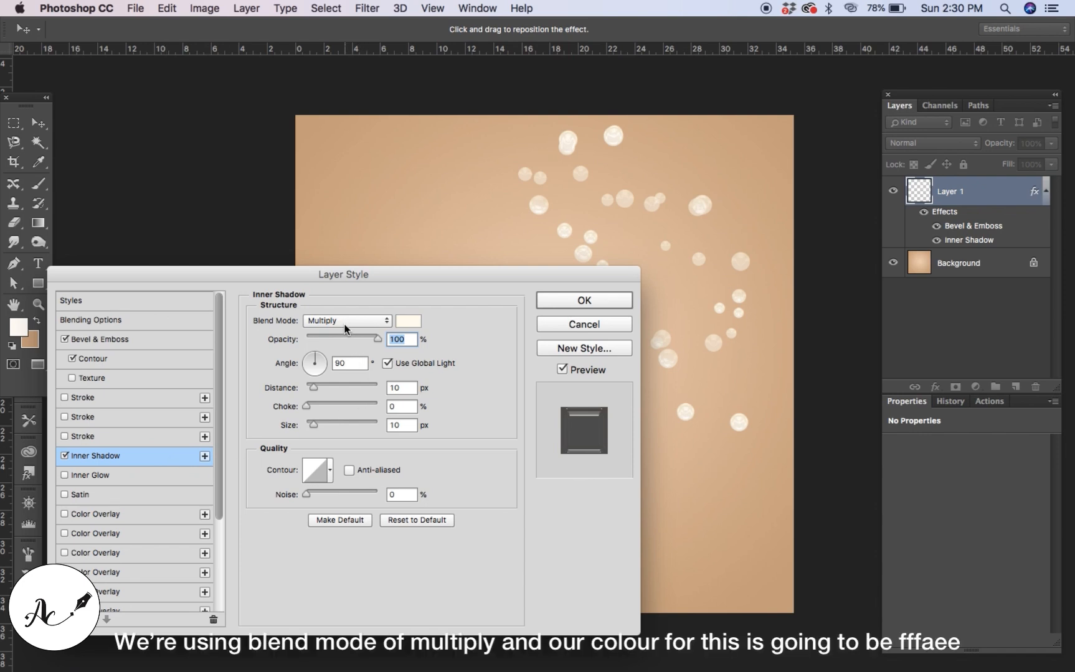
Set the Inner Shadow colour to fffaee with Multiply blend mode.
left_click(414, 324)
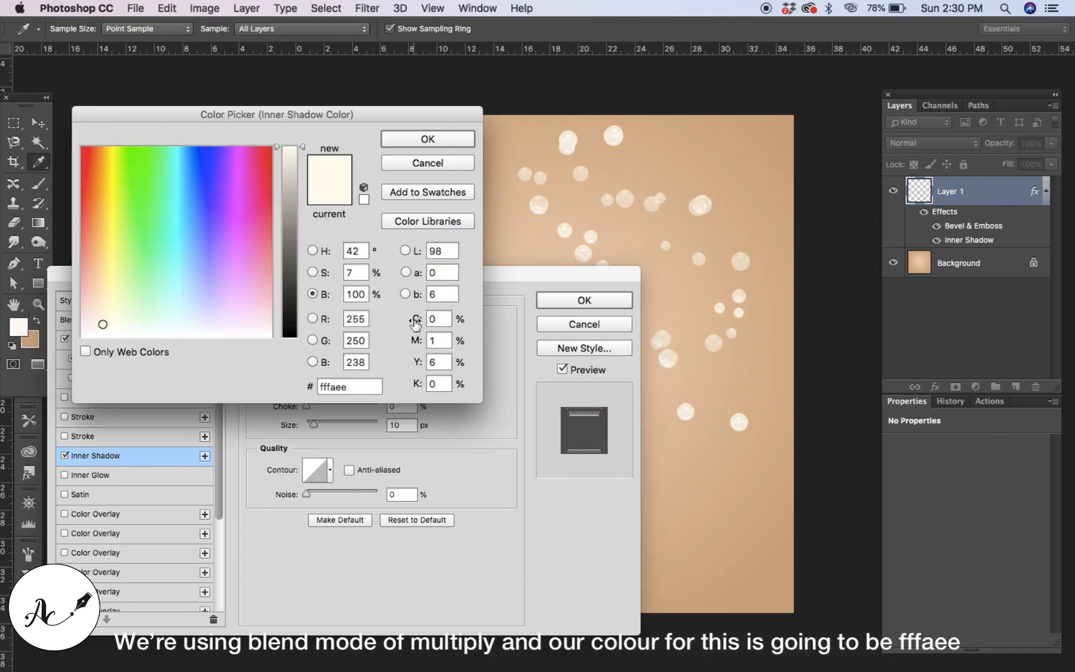
double_click(349, 387)
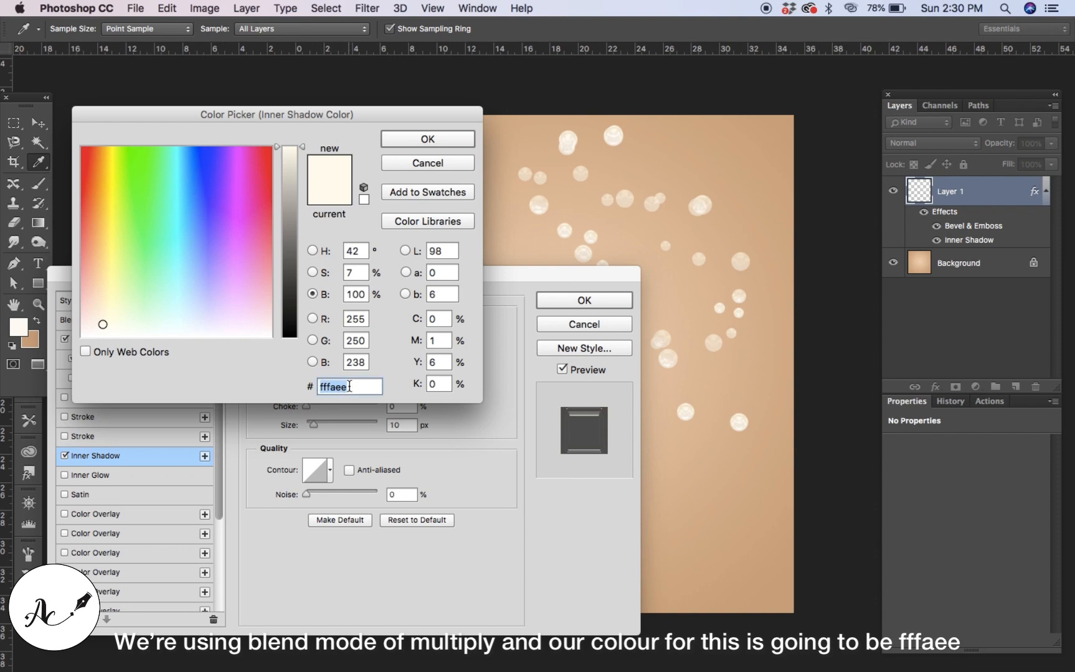
left_click(429, 140)
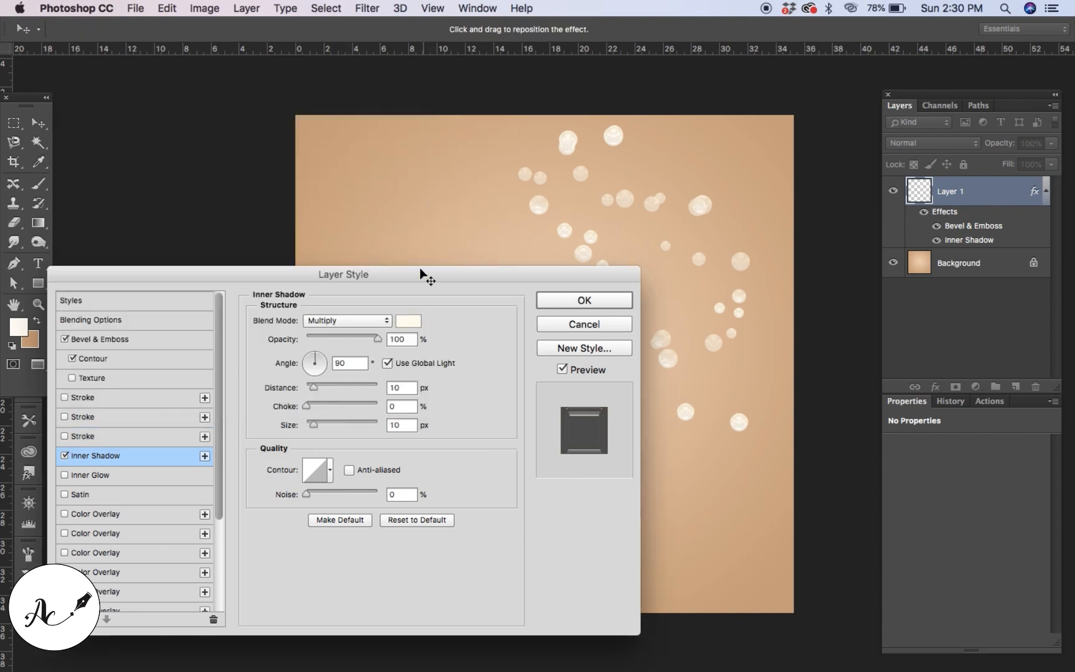
Set Inner Shadow opacity 100%, angle 90°, distance 10 px, choke 0% and size 10 px.
double_click(402, 339)
double_click(358, 362)
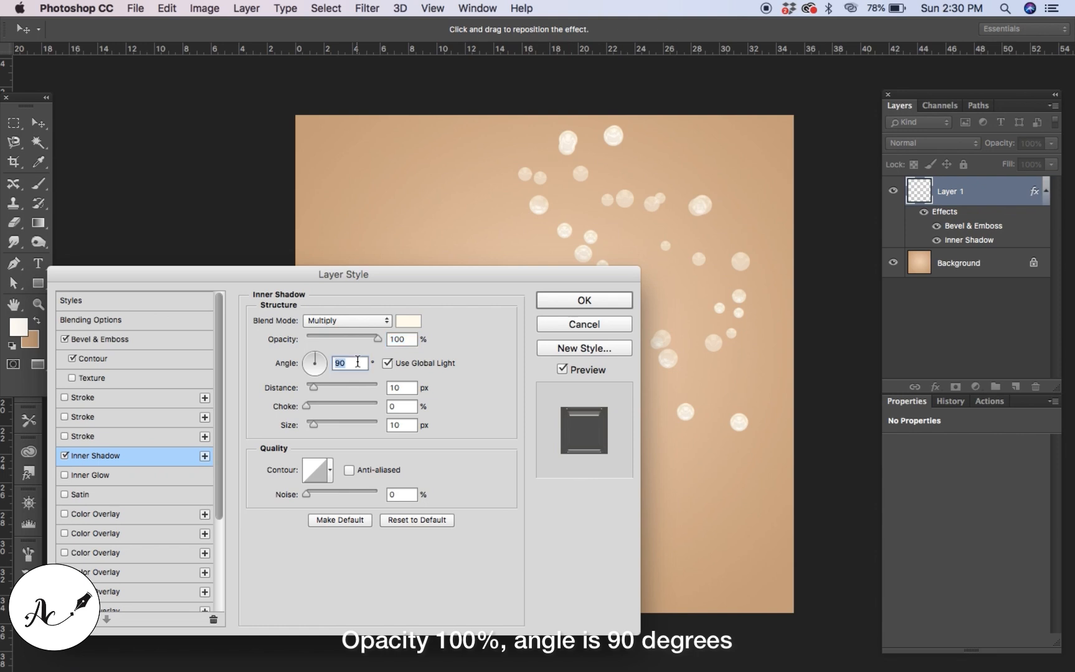
double_click(408, 388)
double_click(408, 406)
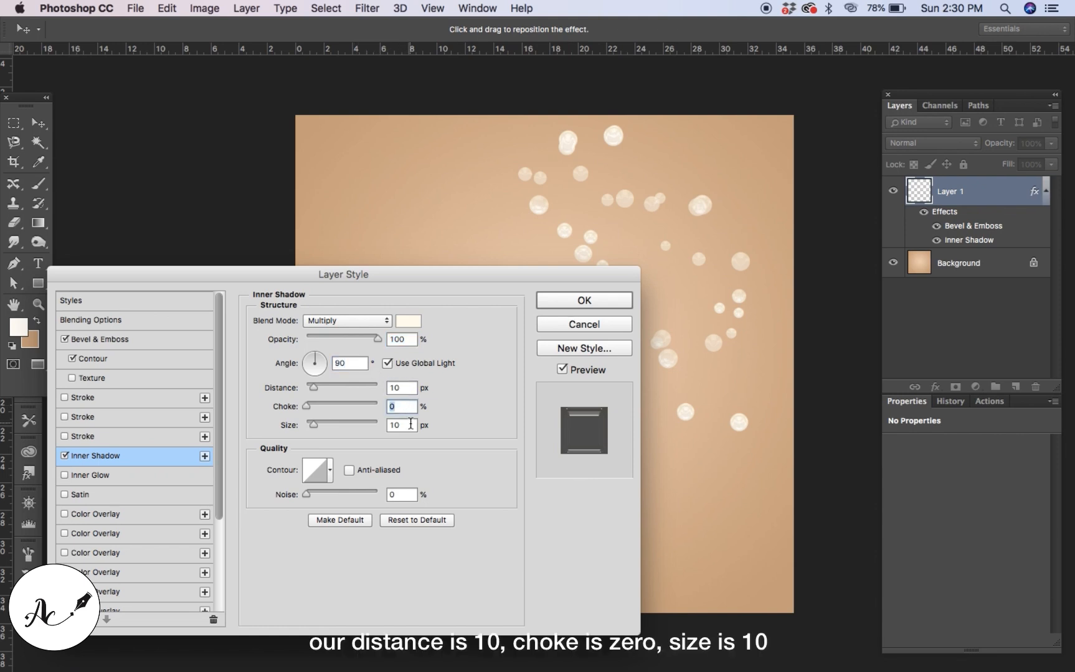
double_click(410, 424)
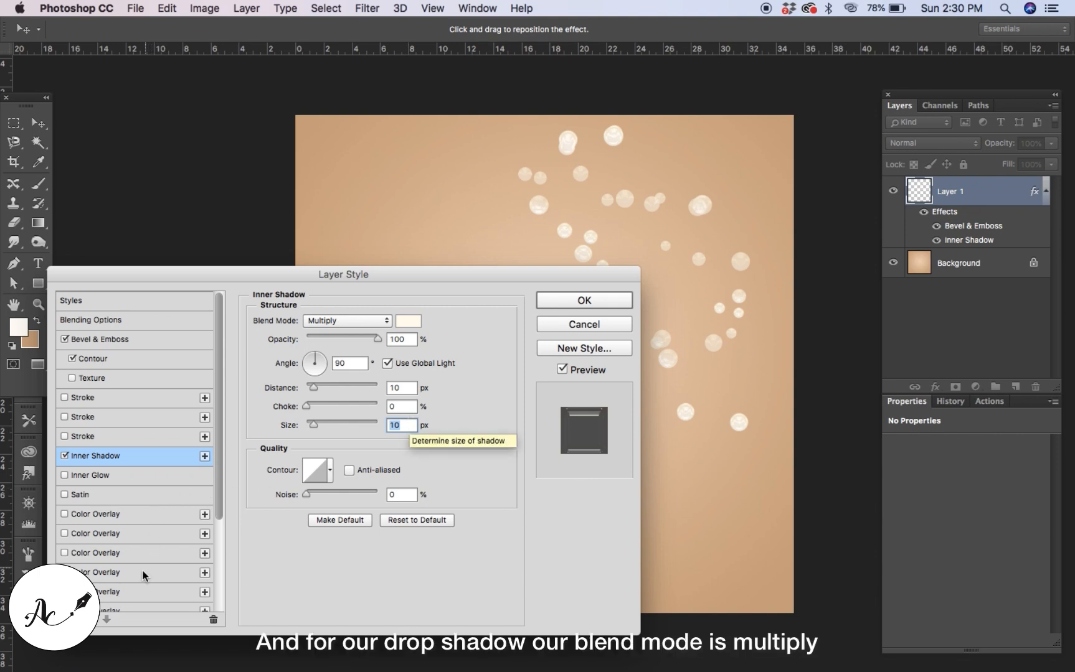
Enable Drop Shadow and set its colour to a0a0a0.
scroll(142, 576, "down", 4)
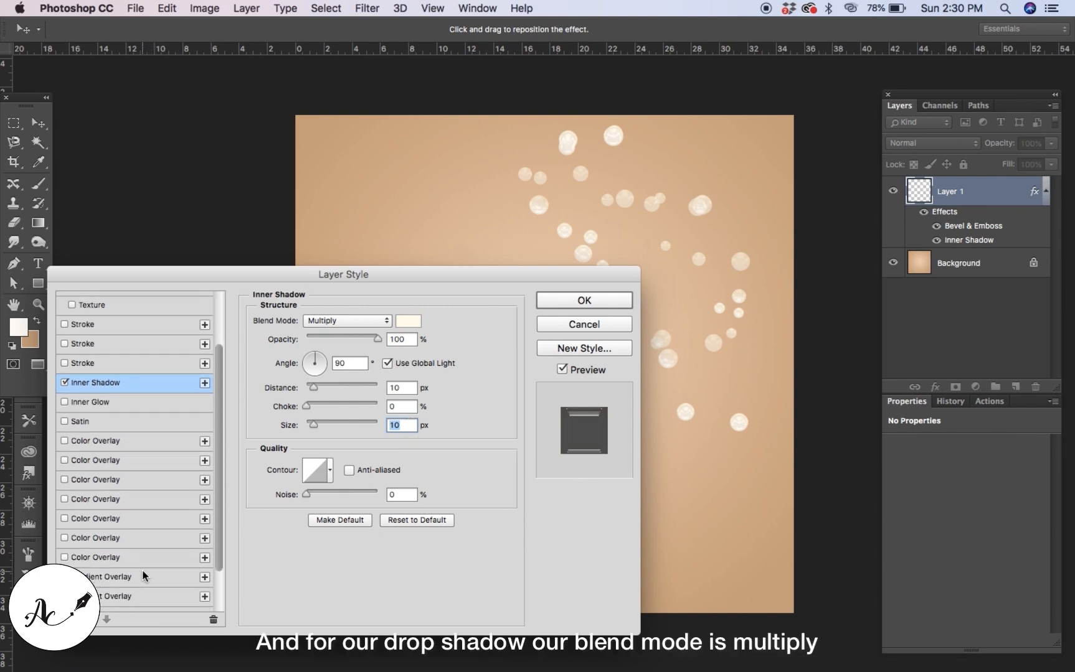
scroll(142, 576, "down", 3)
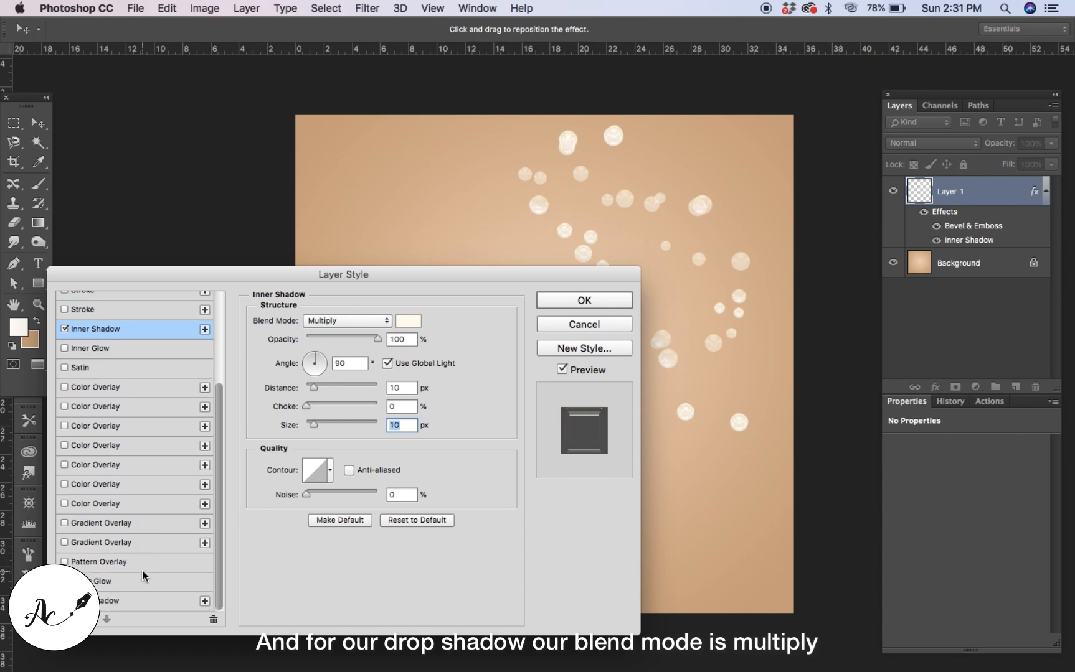
left_click(109, 601)
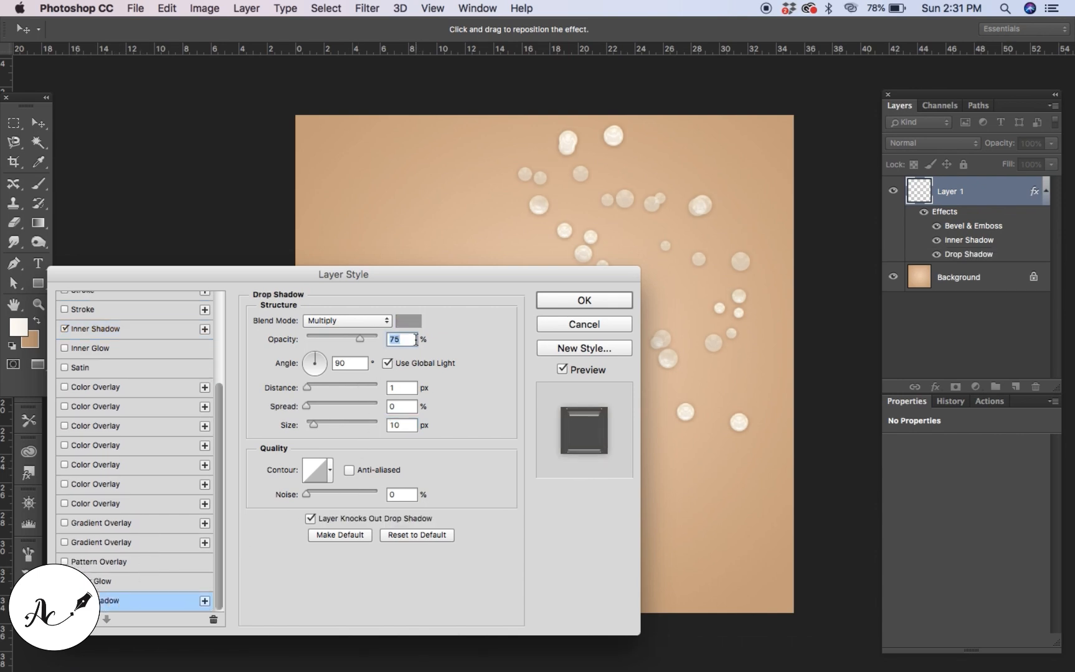
left_click(409, 321)
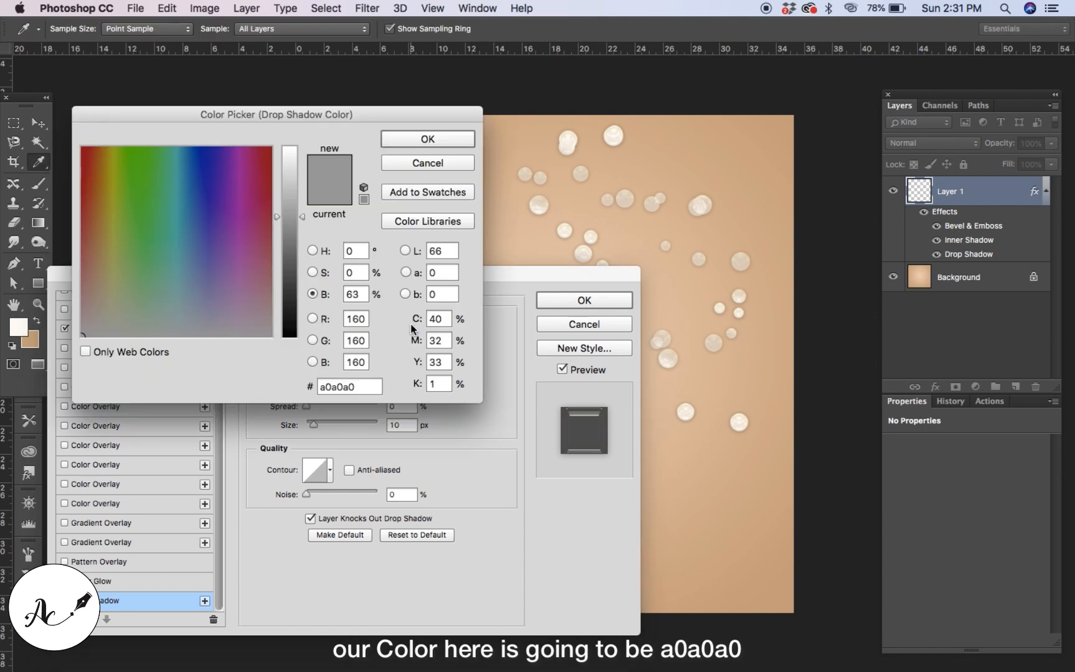
double_click(368, 386)
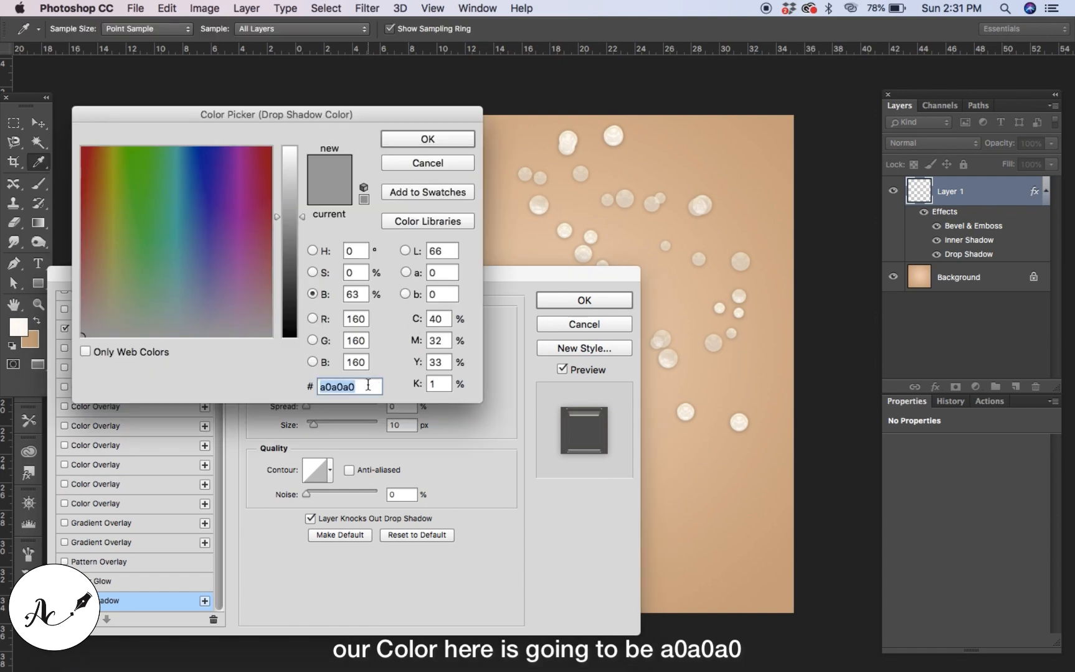
left_click(429, 139)
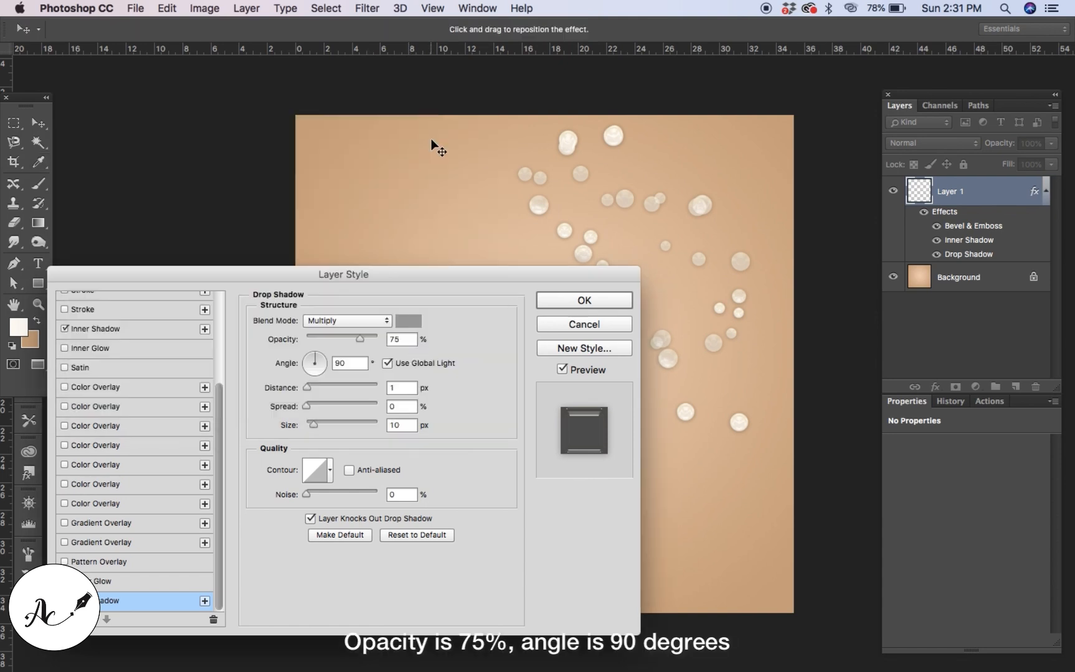
Set Drop Shadow opacity 75%, angle 90°, distance 1 px, spread 0% and size 10 px.
left_click(409, 340)
double_click(361, 362)
double_click(398, 387)
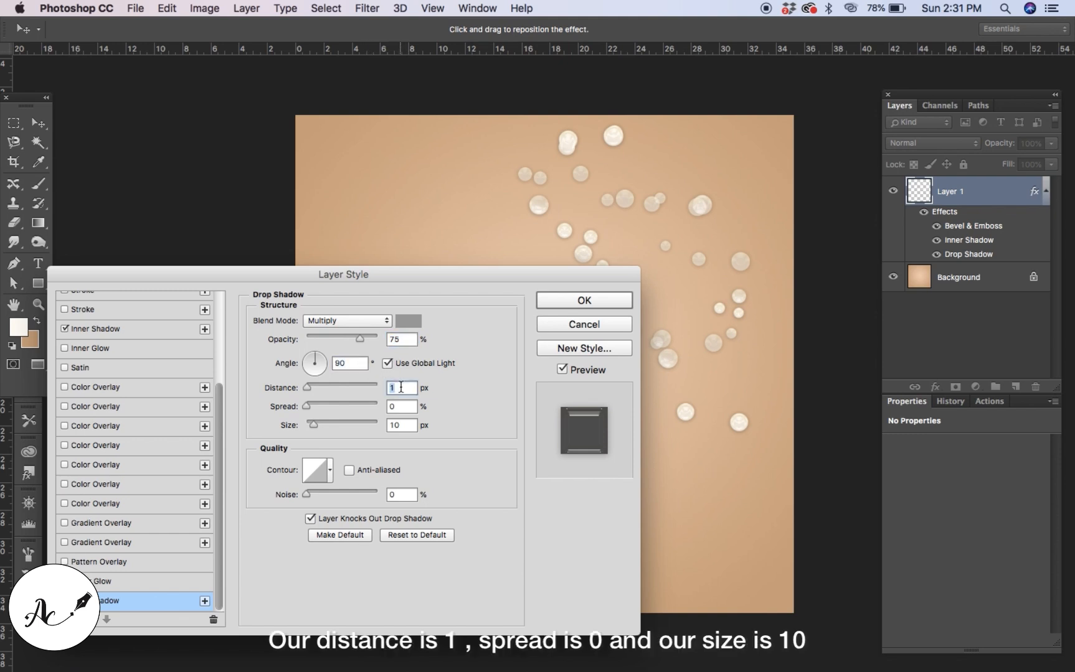
double_click(402, 406)
double_click(406, 425)
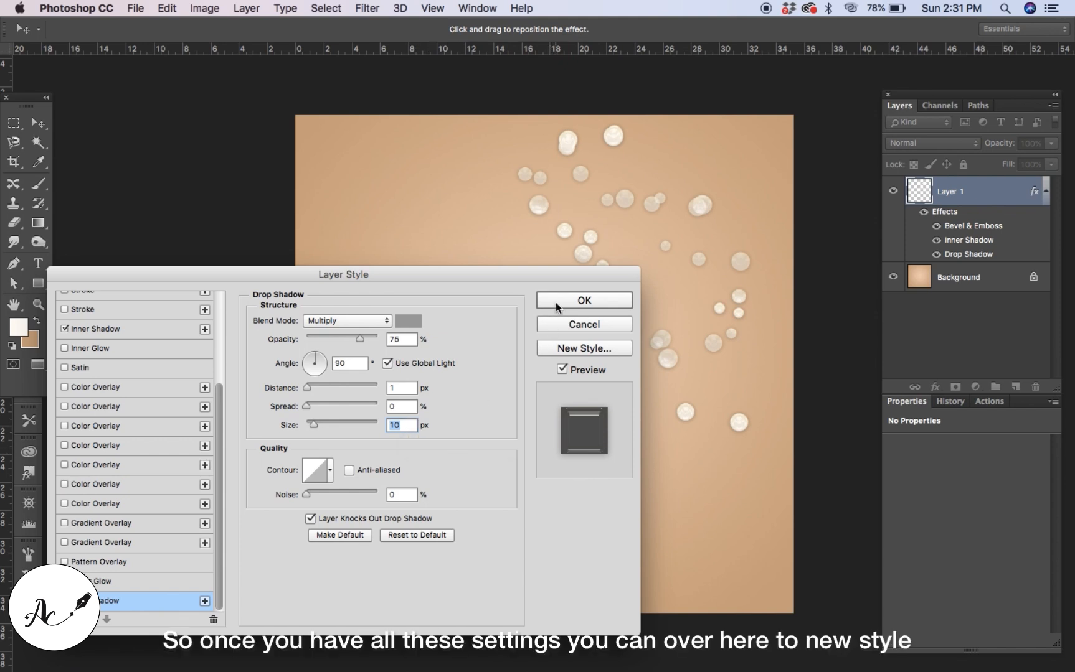
Save the layer effects as a new style named pearl style and close the Layer Style dialog.
left_click(565, 350)
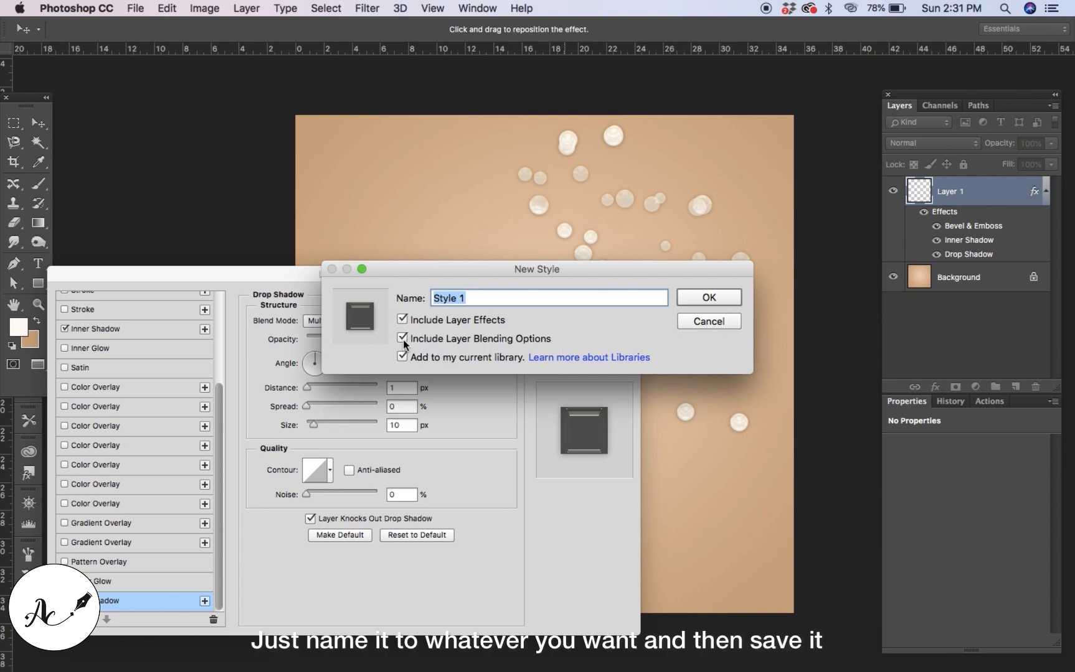
key("BackSpace")
type("pearl style")
left_click(692, 299)
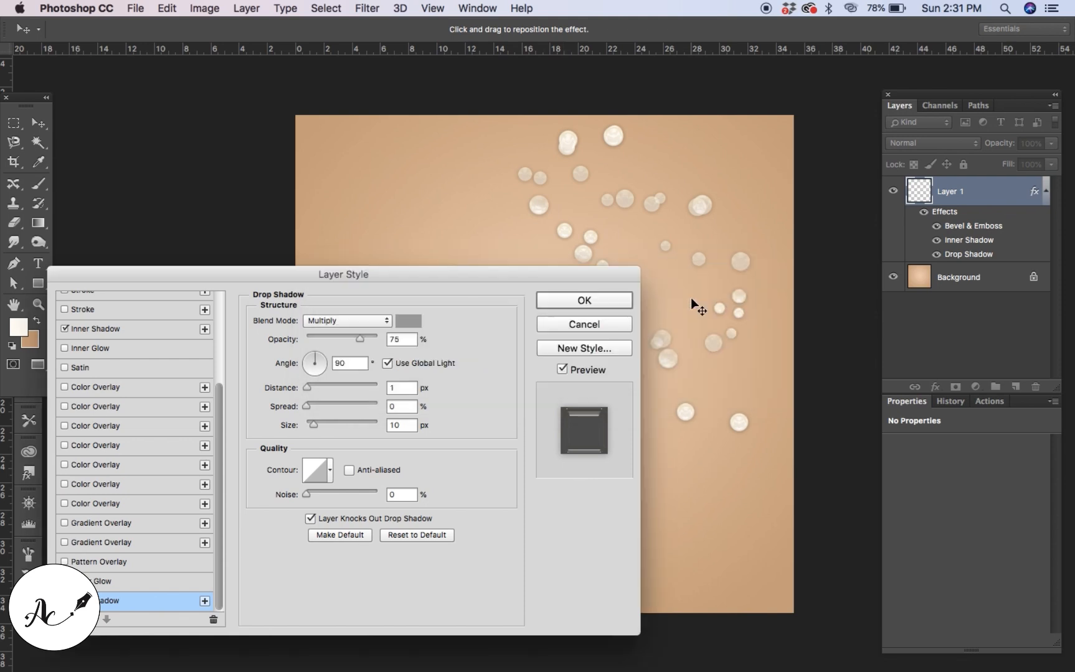
left_click(627, 302)
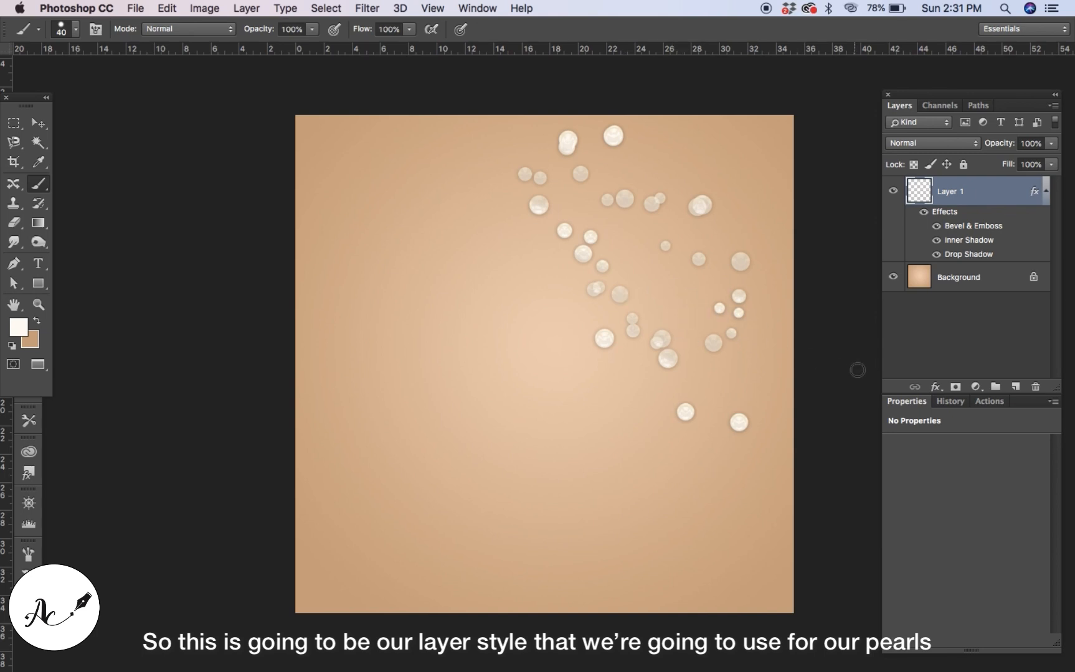
Add a new layer and select the pearl line brush preset.
left_click(1016, 387)
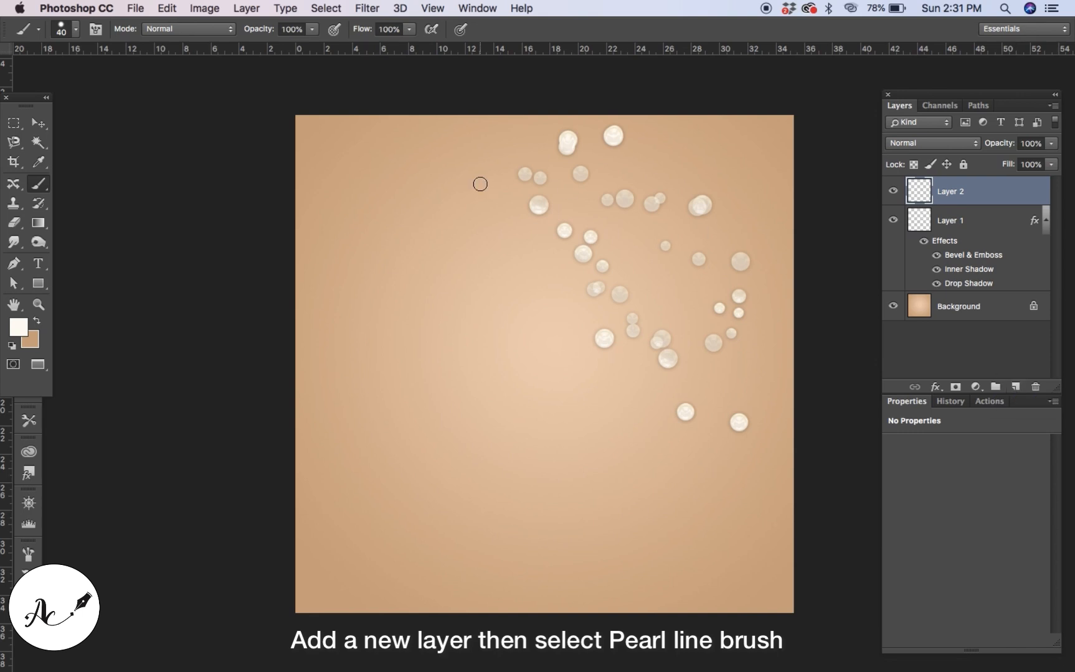
left_click(74, 29)
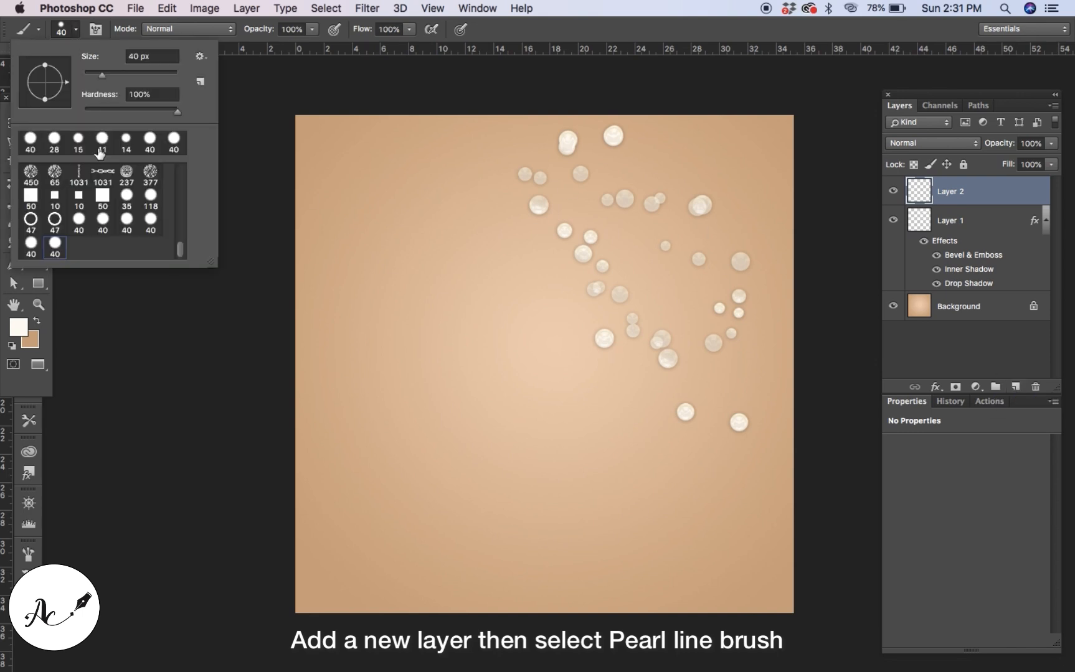
left_click(29, 243)
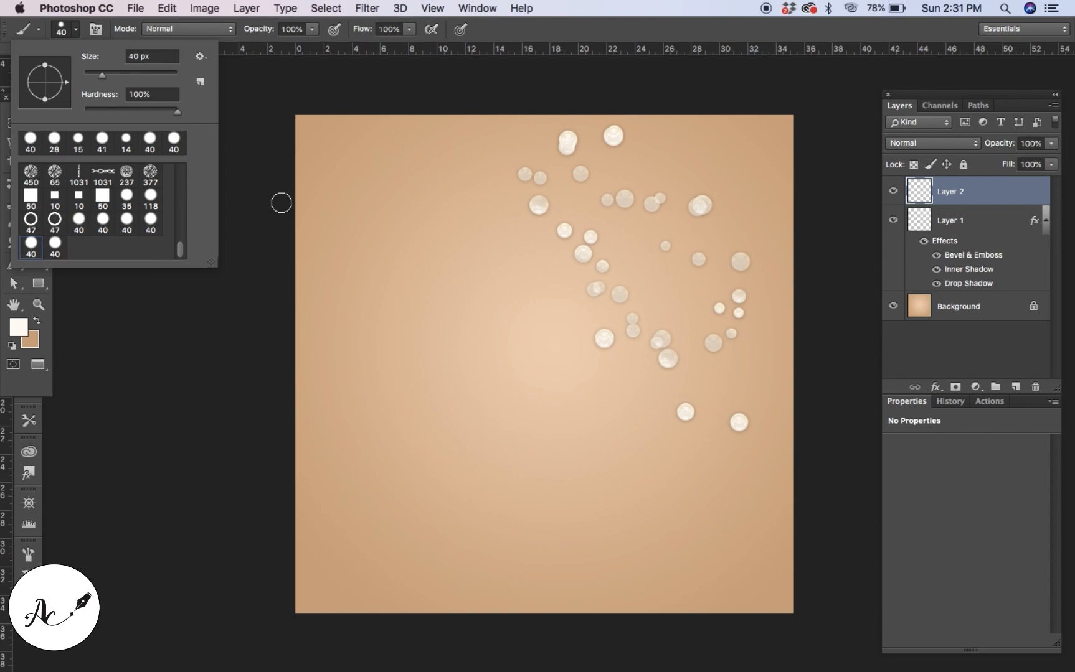
Paint a curved line of pearls from the canvas's top-left corner down to the bottom edge.
left_click(297, 123)
mouse_move(298, 123)
left_mouse_down()
mouse_move(354, 145)
mouse_move(449, 340)
mouse_move(570, 471)
mouse_move(718, 543)
mouse_move(773, 628)
left_mouse_up()
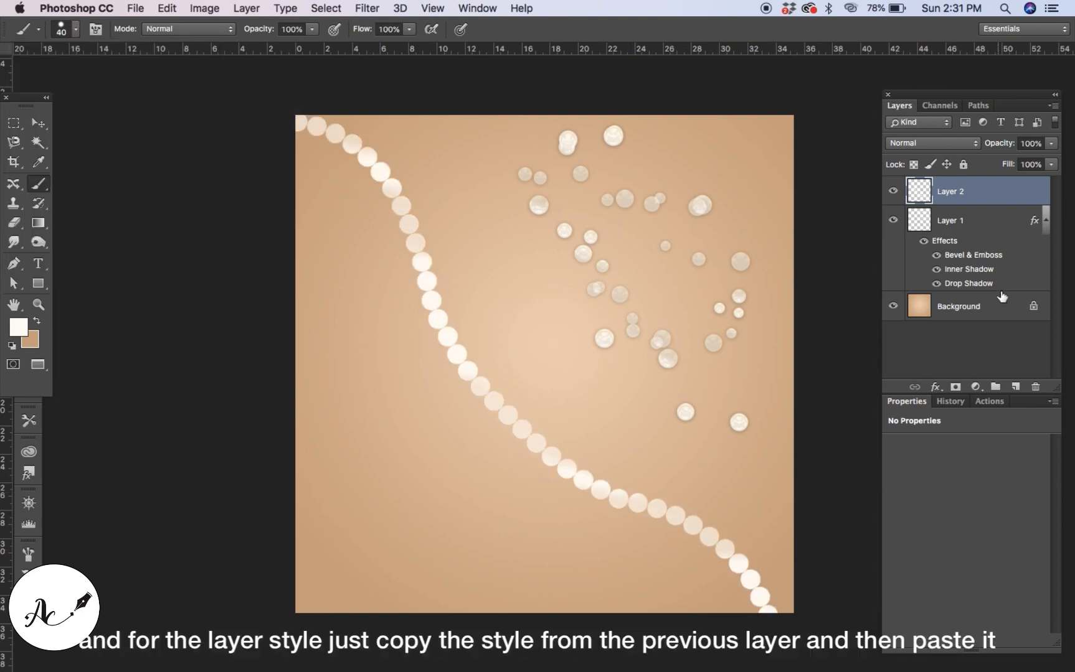
Copy Layer 1's layer style and paste it onto Layer 2.
right_click(1034, 222)
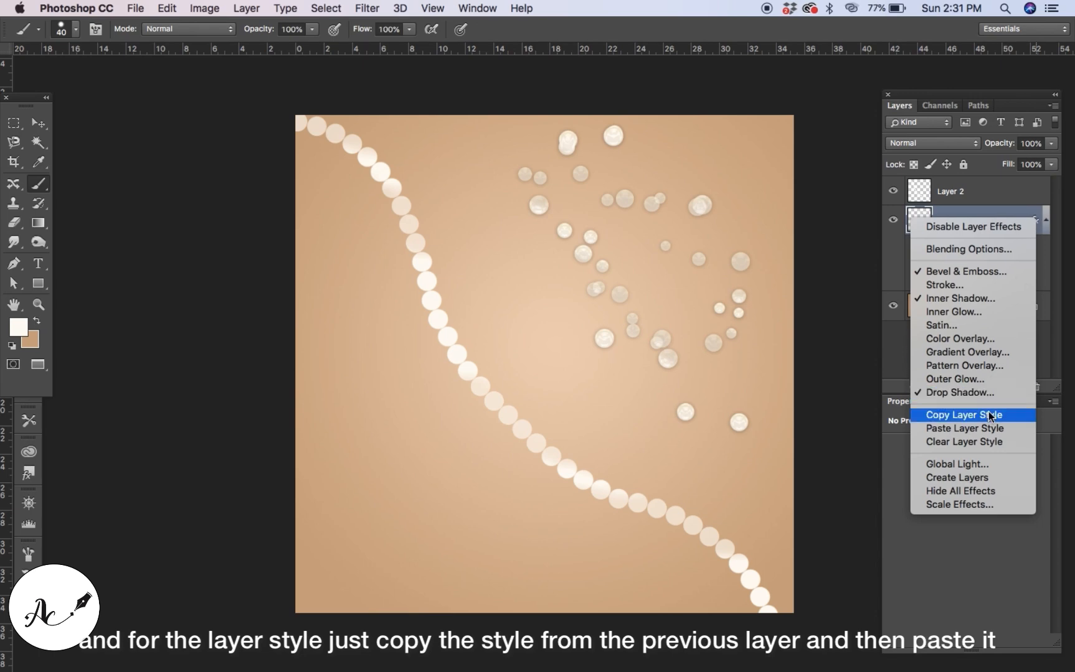
left_click(989, 414)
left_click(1019, 195)
right_click(1017, 189)
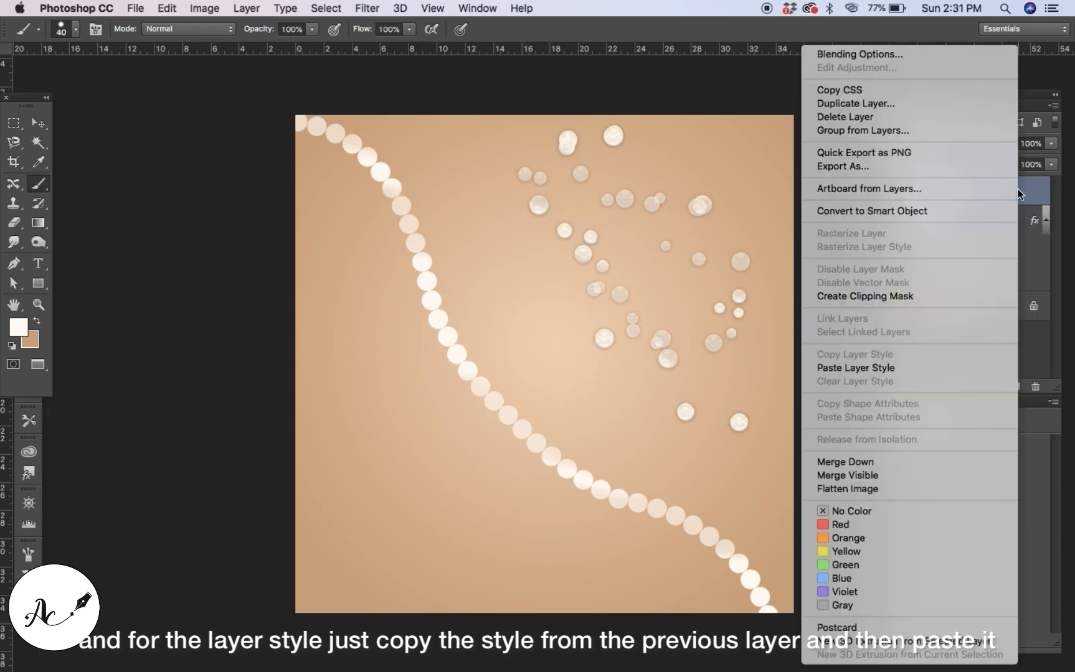
left_click(944, 367)
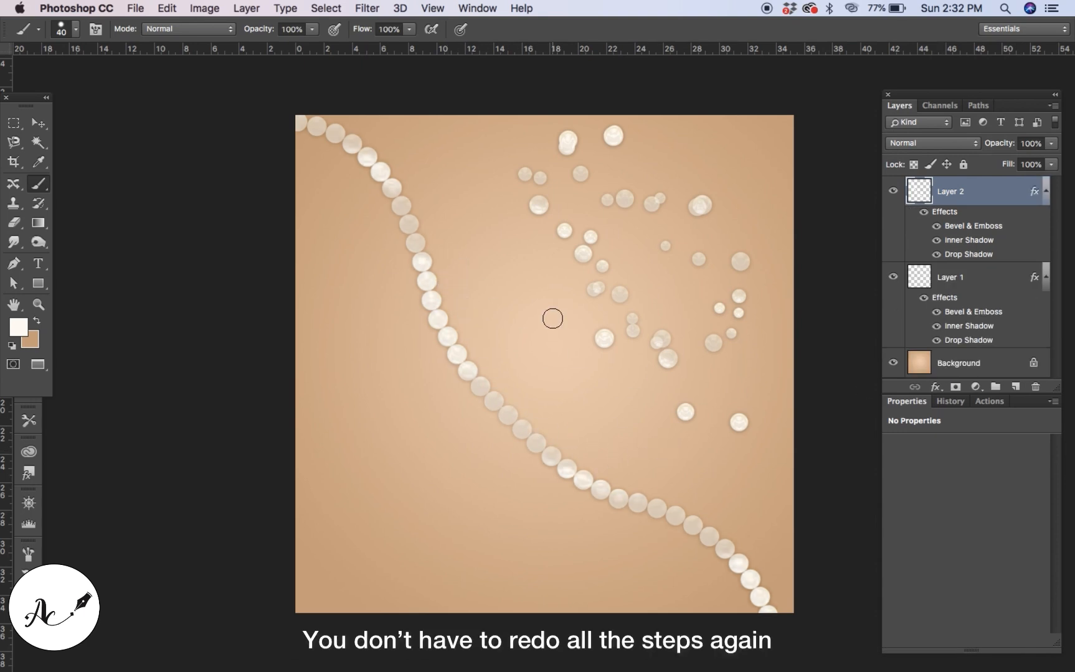
On a new layer, paint a second pearl line with the pearl brush from the left edge to the bottom edge, and paste the layer style onto it.
left_click(76, 30)
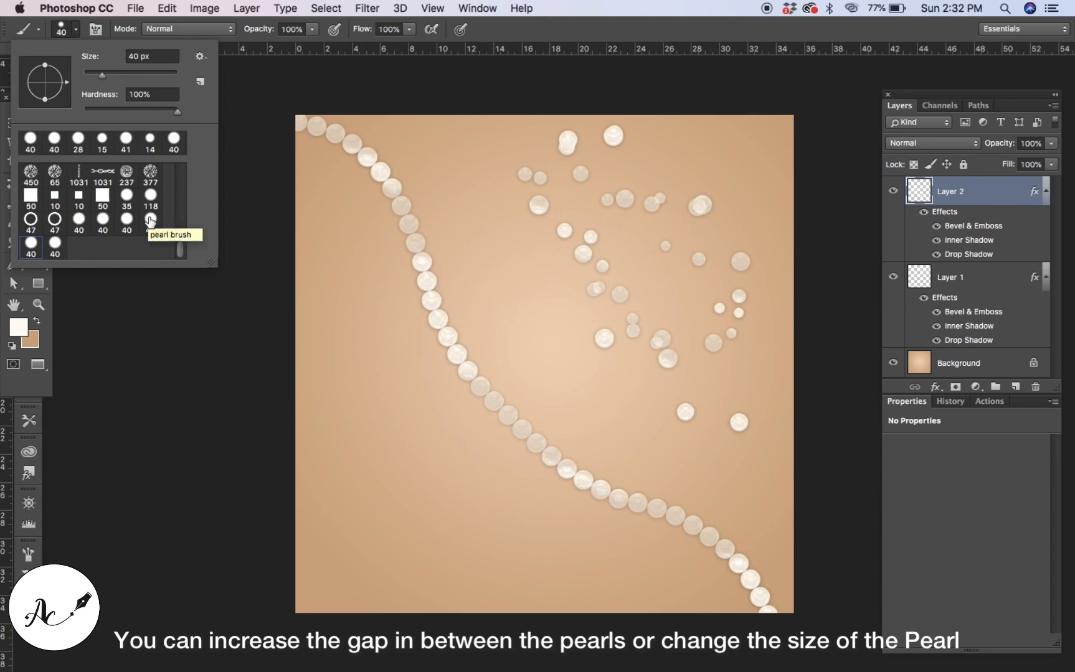
left_click(150, 221)
left_click(1015, 386)
mouse_move(306, 283)
left_mouse_down()
mouse_move(390, 415)
mouse_move(585, 607)
left_mouse_up()
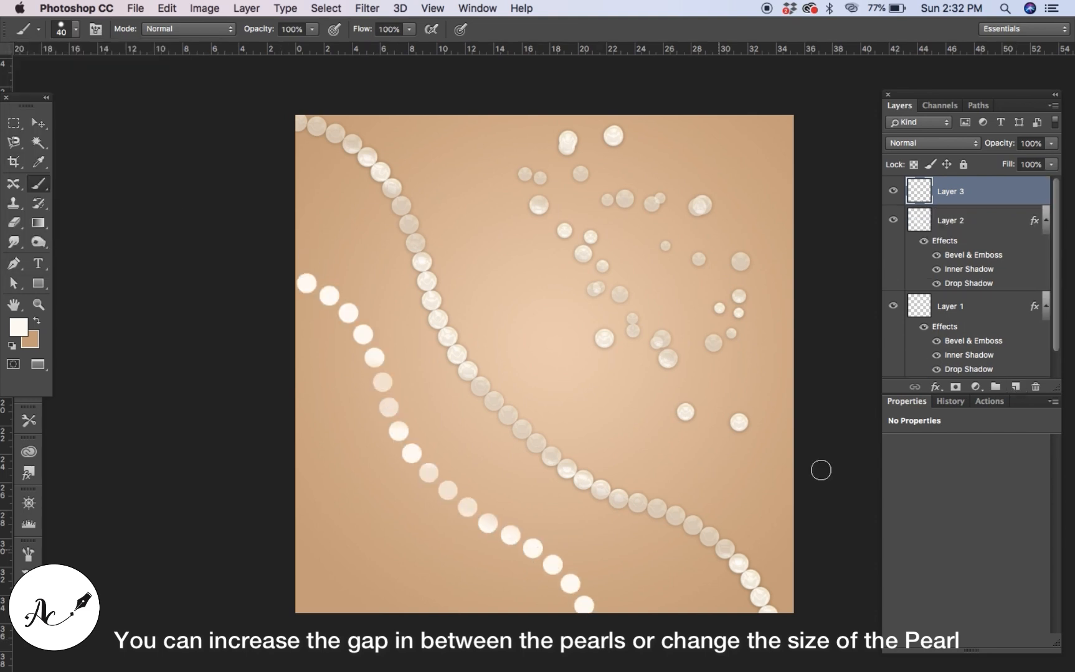
right_click(1031, 195)
left_click(954, 371)
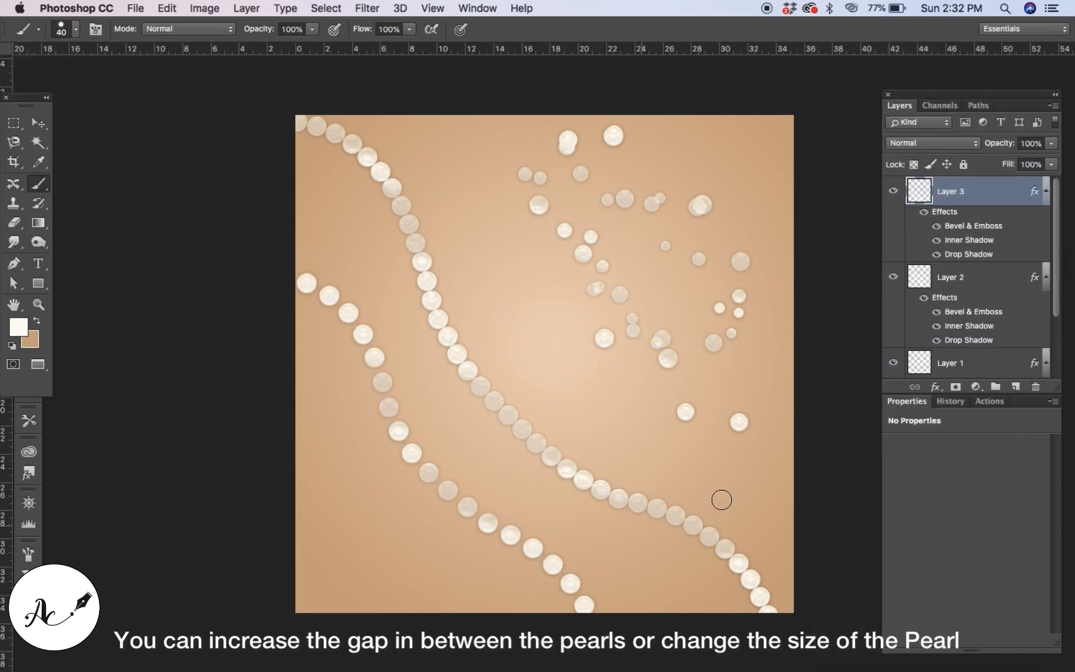
On another new layer, paint a smaller 15 px pearl strand from the left edge down to the bottom, and paste the layer style onto it.
left_click(1015, 387)
left_click(75, 29)
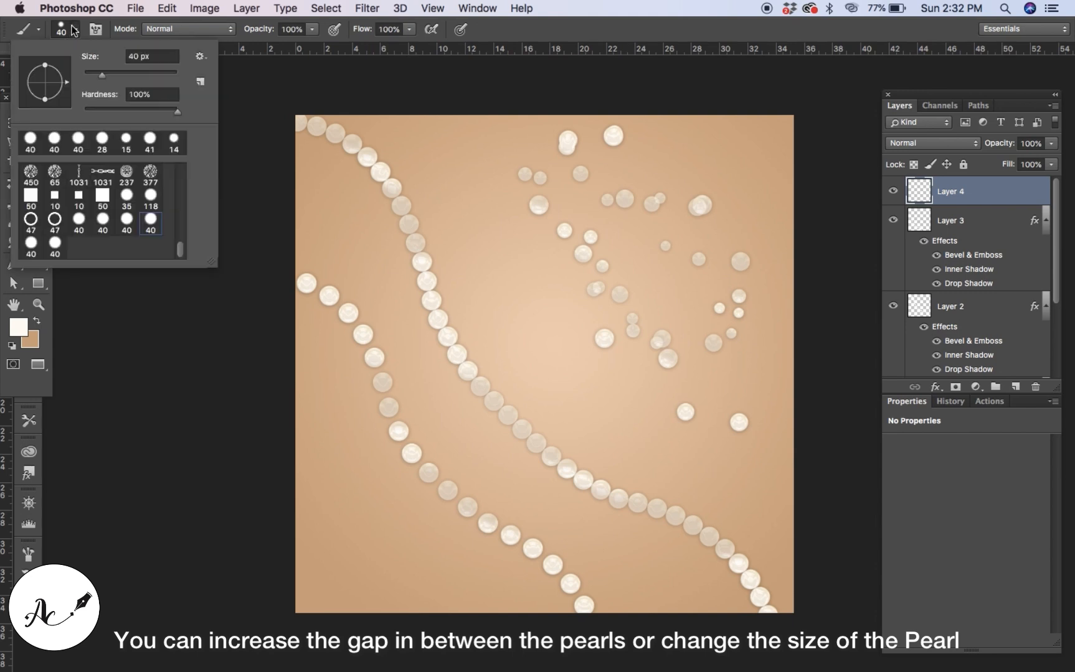
left_click(52, 247)
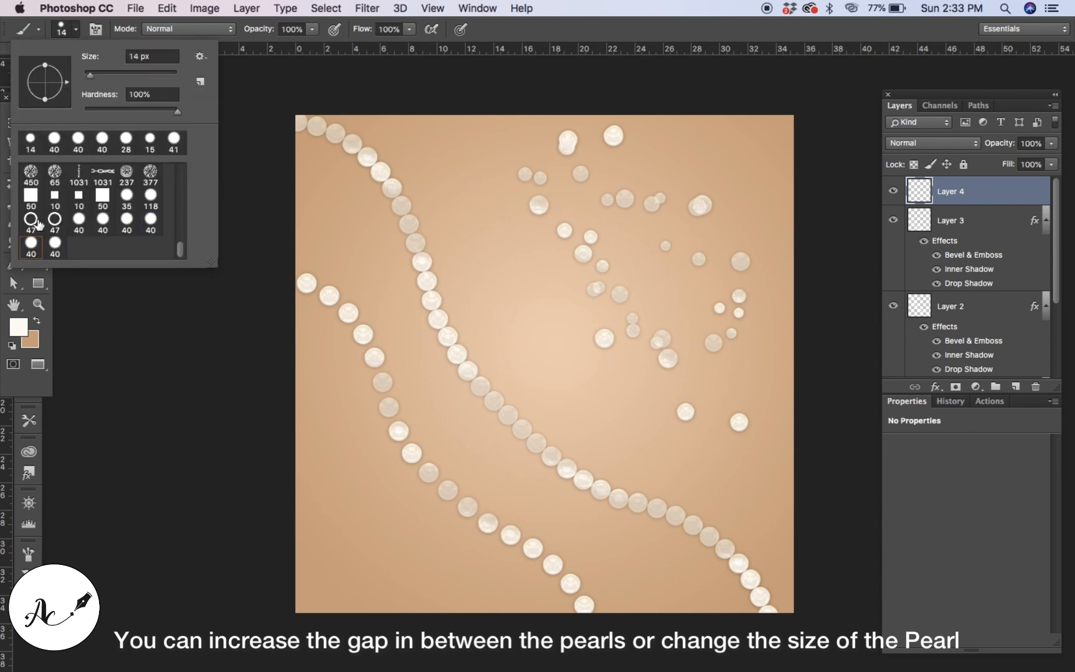
left_click(29, 243)
left_click_drag(102, 79, 94, 80)
left_click_drag(297, 403, 520, 614)
right_click(1001, 194)
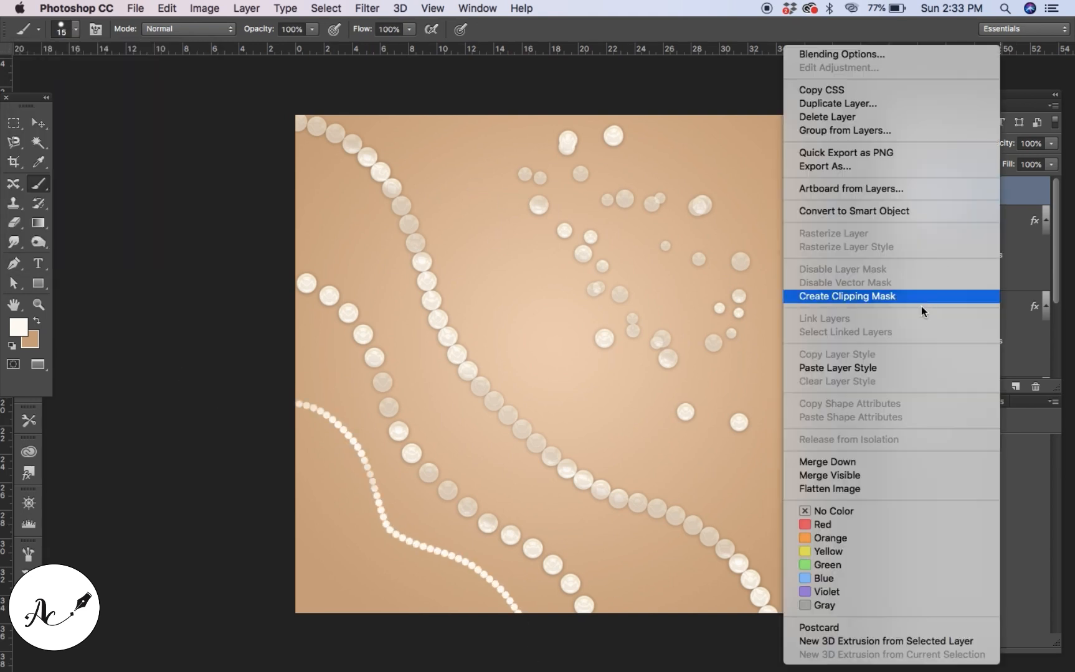
left_click(872, 368)
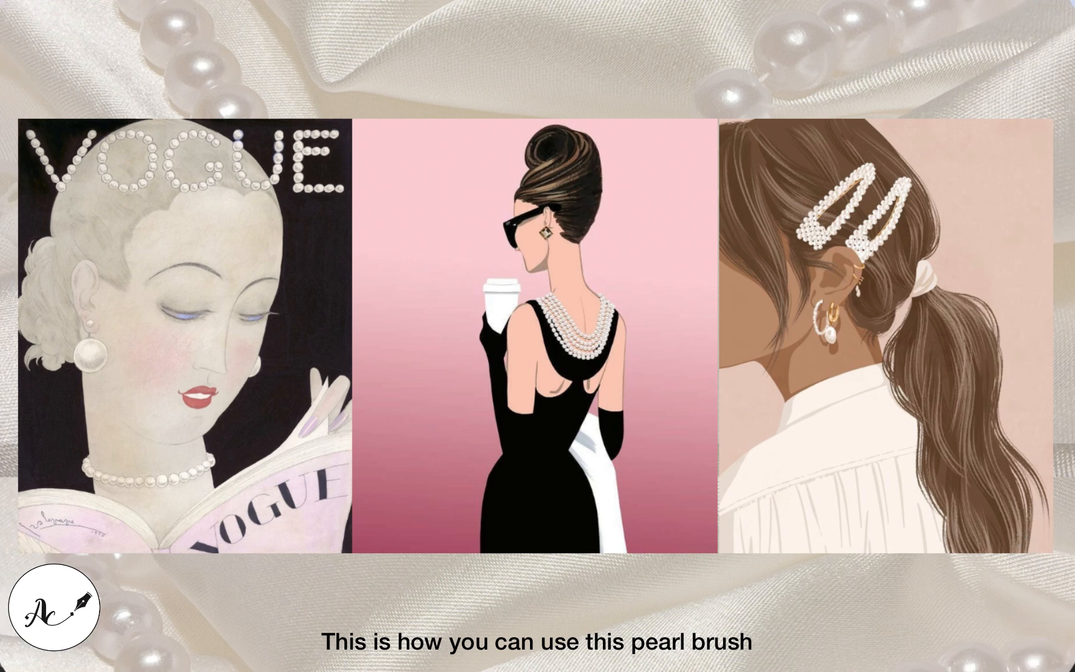